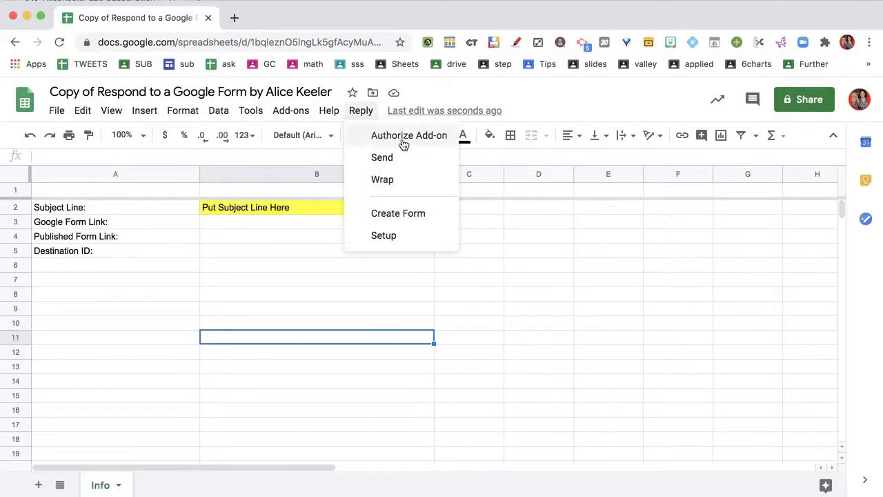
Authorize the Reply add-on, choosing the Google account and allowing its access
click(403, 144)
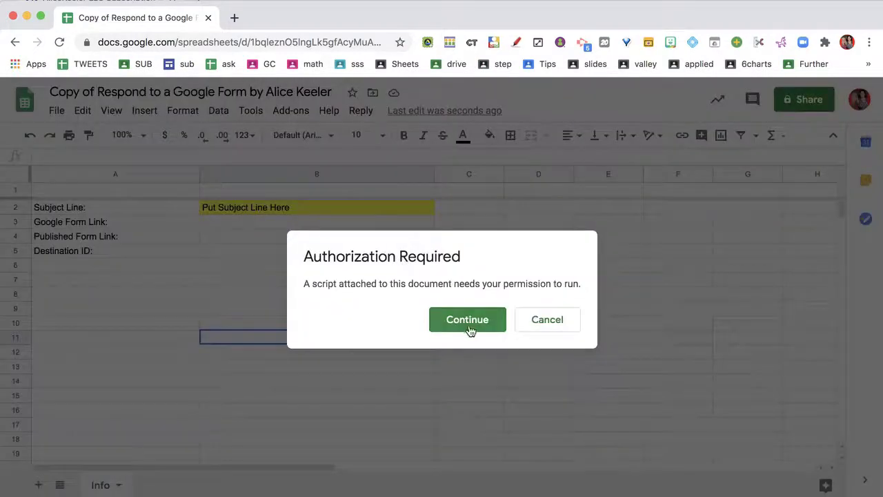
click(472, 324)
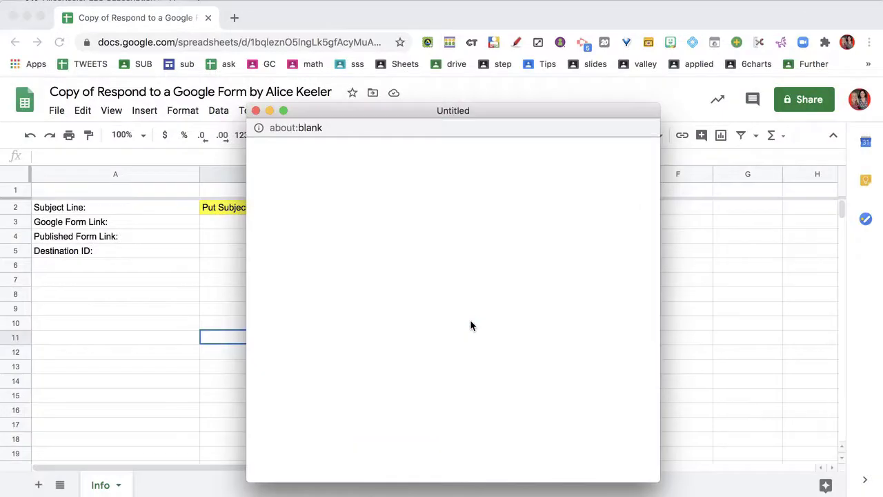
click(396, 283)
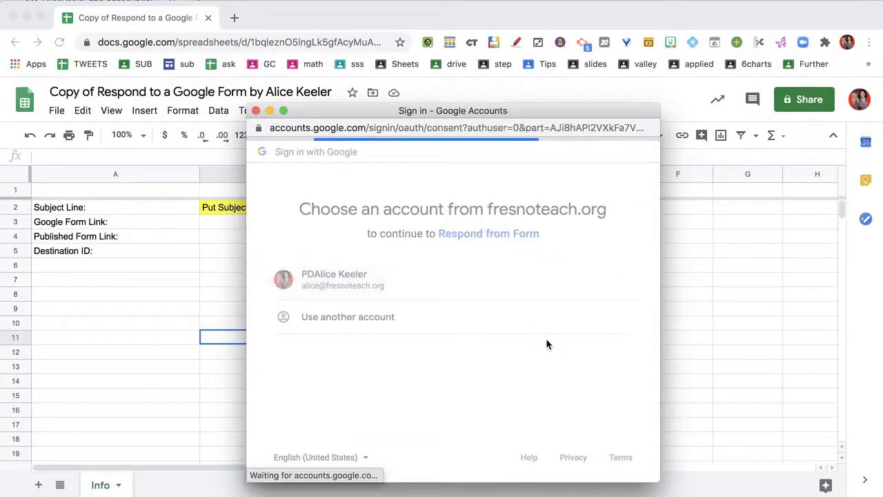
scroll(547, 342, down, 5)
click(595, 391)
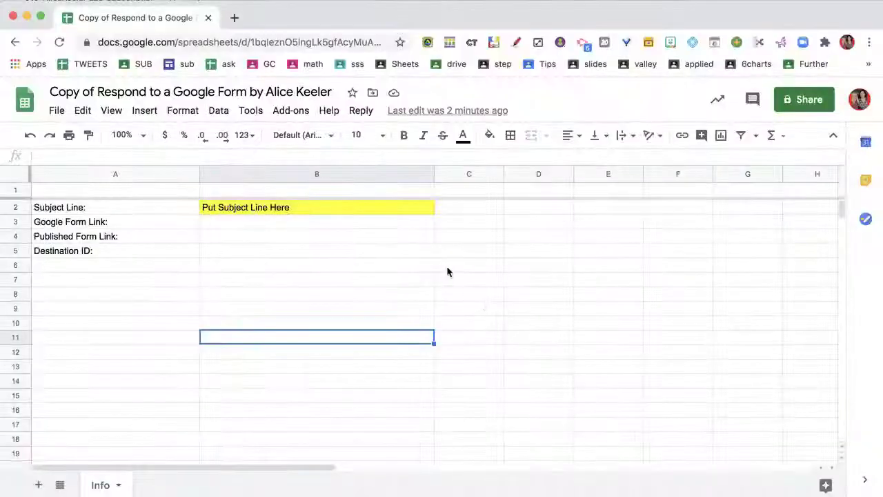
Create a linked response form with Reply > Create Form and acknowledge the notice
click(365, 269)
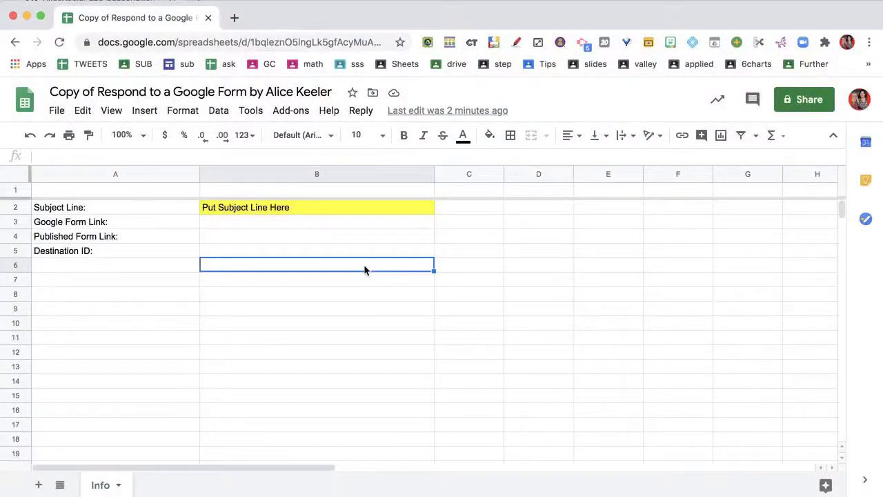
click(362, 110)
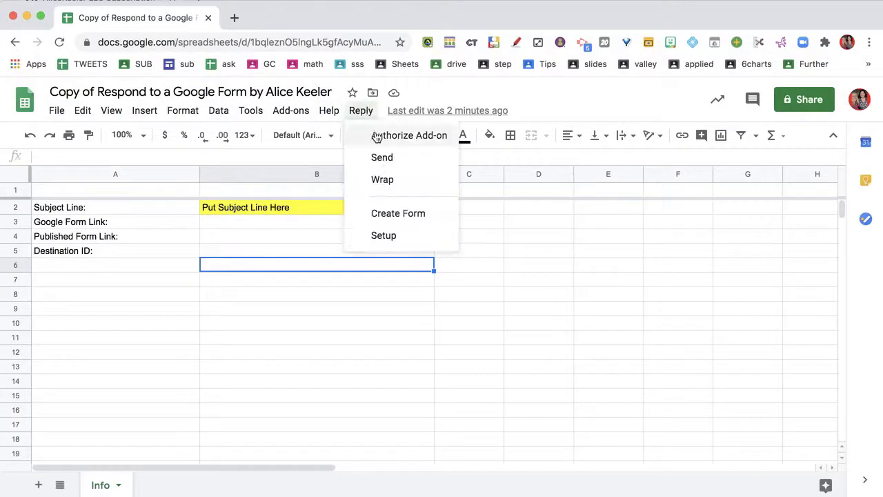
click(400, 215)
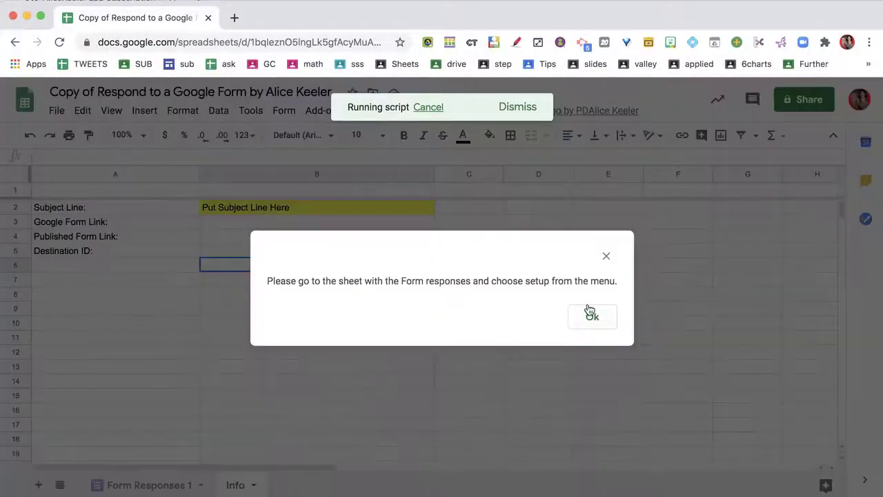
click(591, 314)
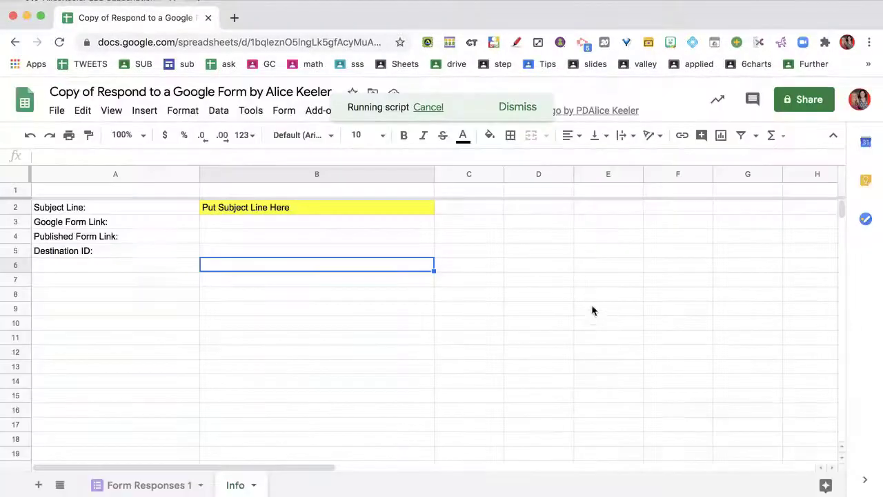
Open the form's edit link from cell B3 in a new tab
click(137, 224)
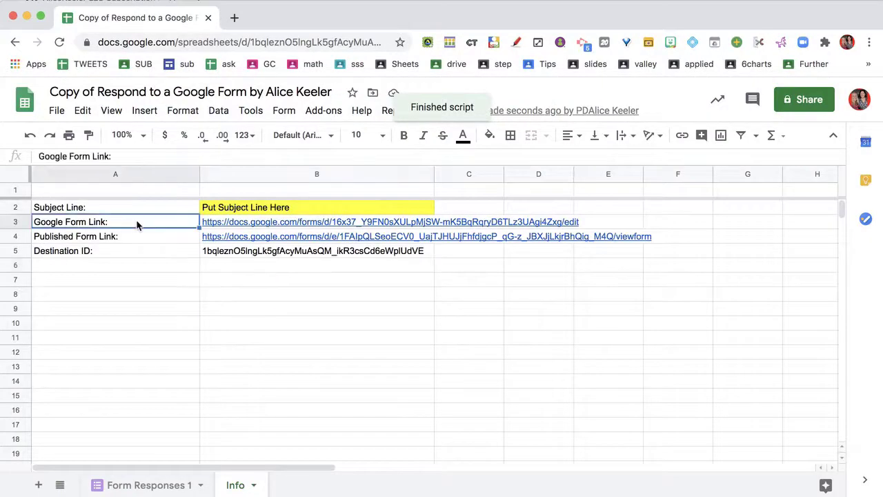
click(134, 239)
click(193, 225)
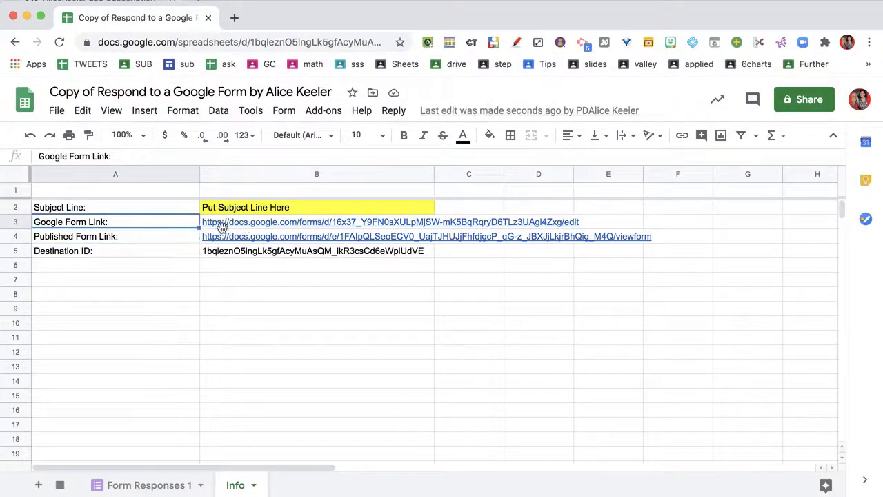
click(238, 227)
click(253, 245)
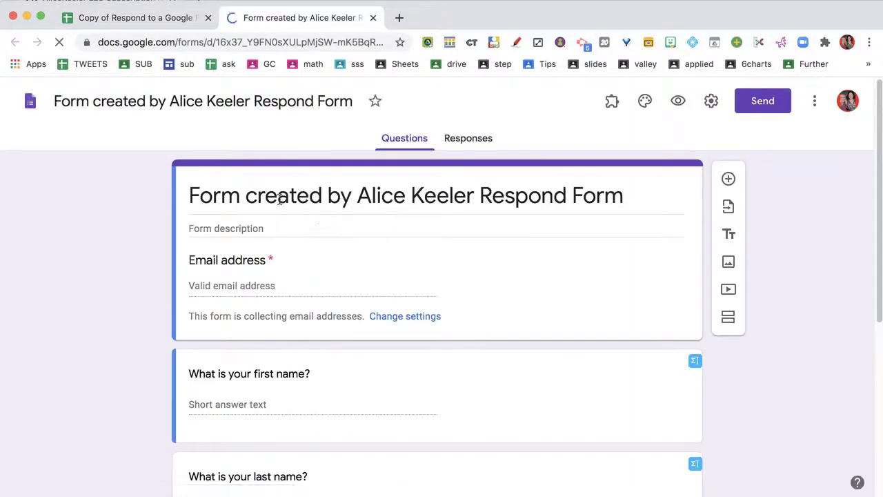
Rename the generated form to 'Delete'
click(469, 198)
click(264, 95)
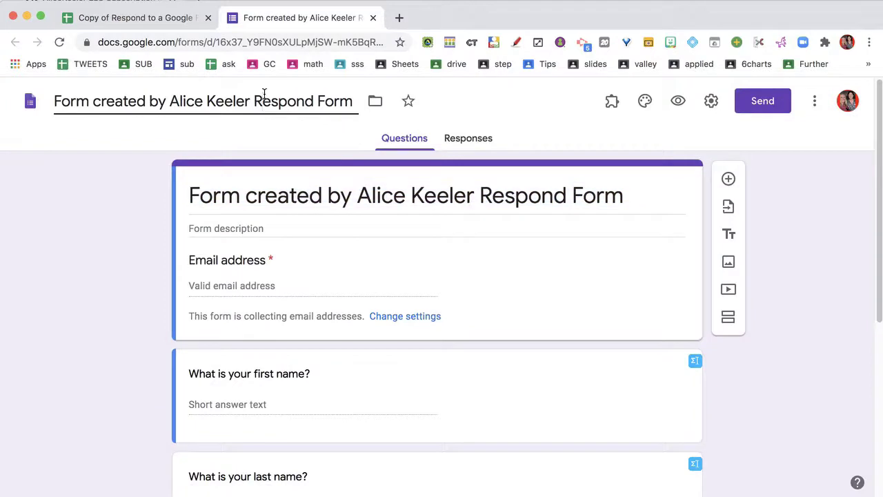
text(Delete)
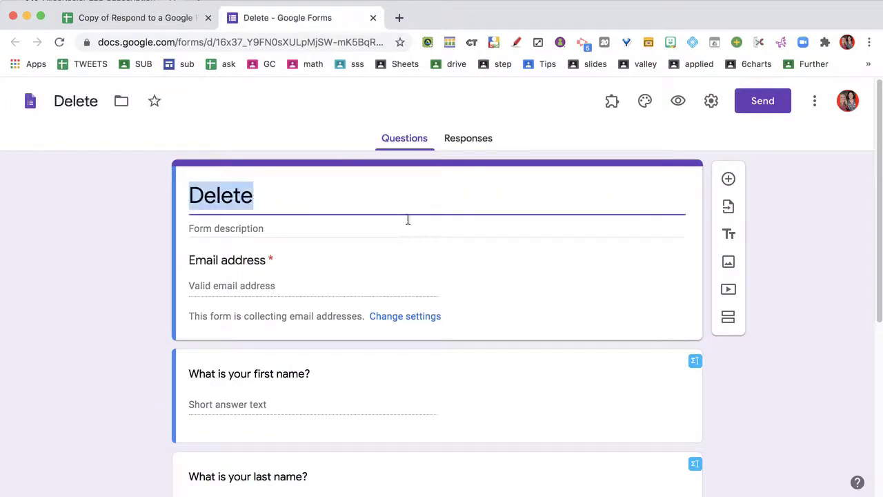
Review the Check In and Additional feedback question cards
scroll(386, 280, down, 3)
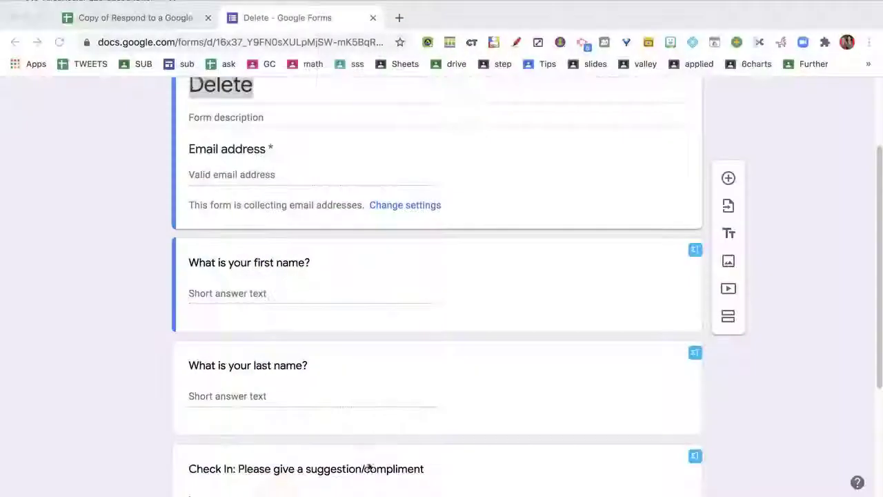
scroll(377, 414, down, 5)
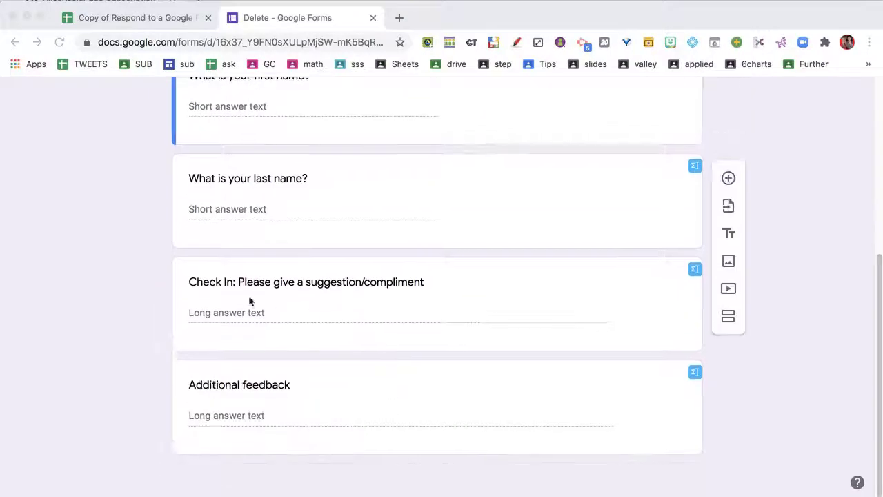
click(283, 285)
scroll(280, 352, down, 2)
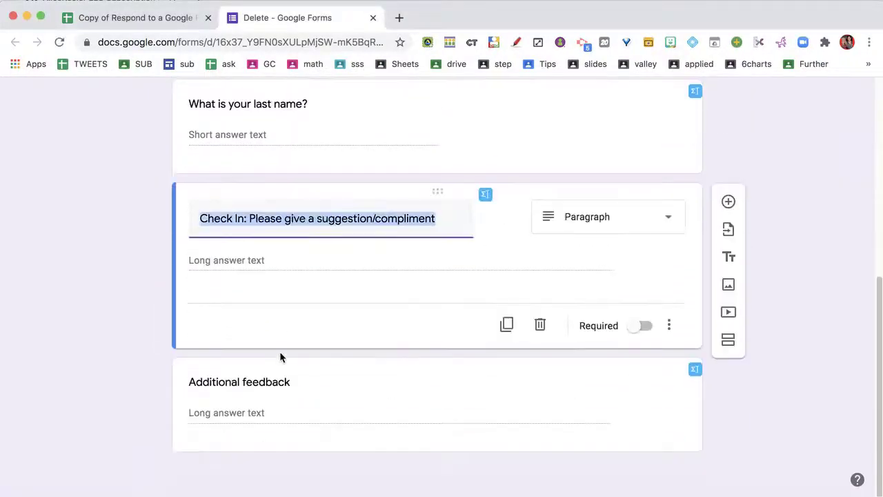
click(254, 384)
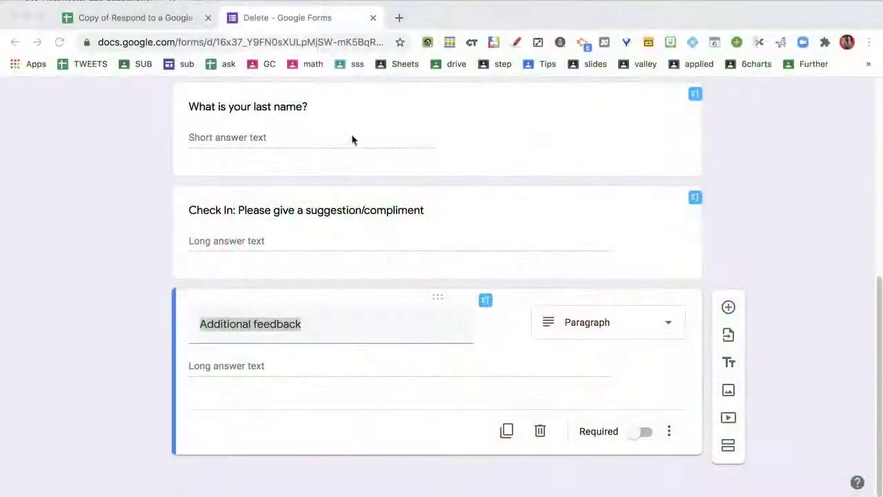
Close the form editor and preview the published form from B4's link
click(374, 19)
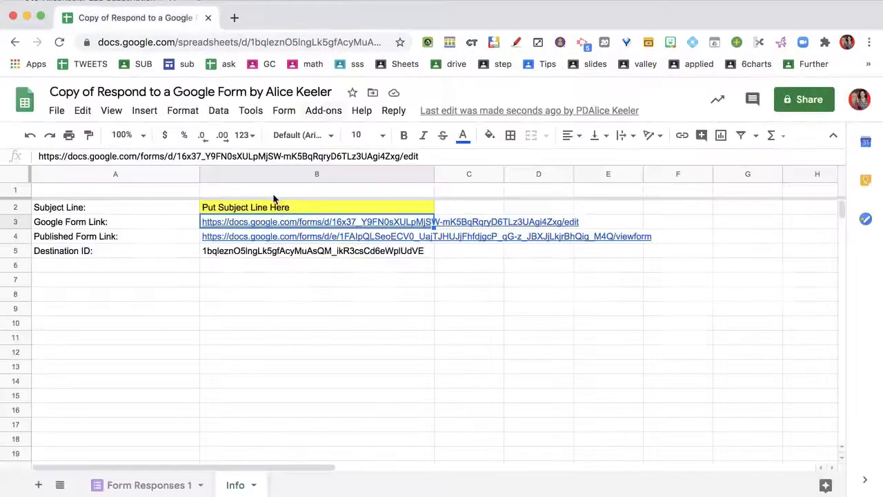
click(288, 259)
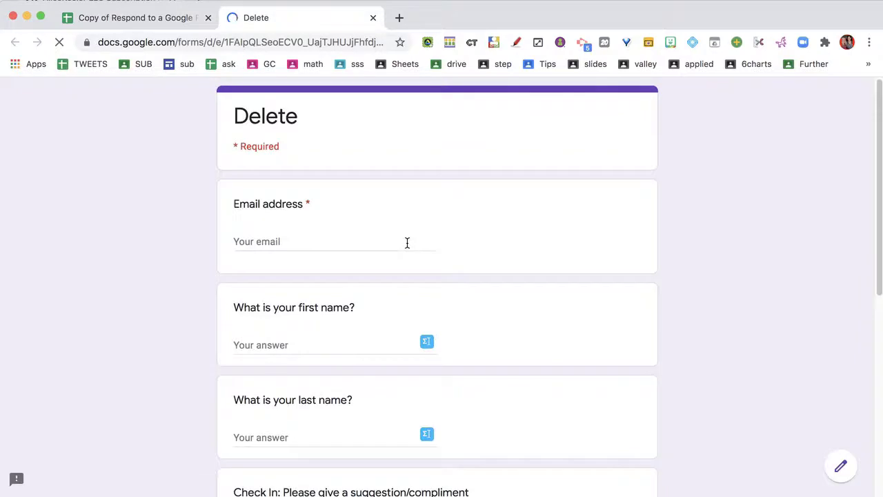
scroll(406, 242, down, 3)
scroll(406, 242, down, 2)
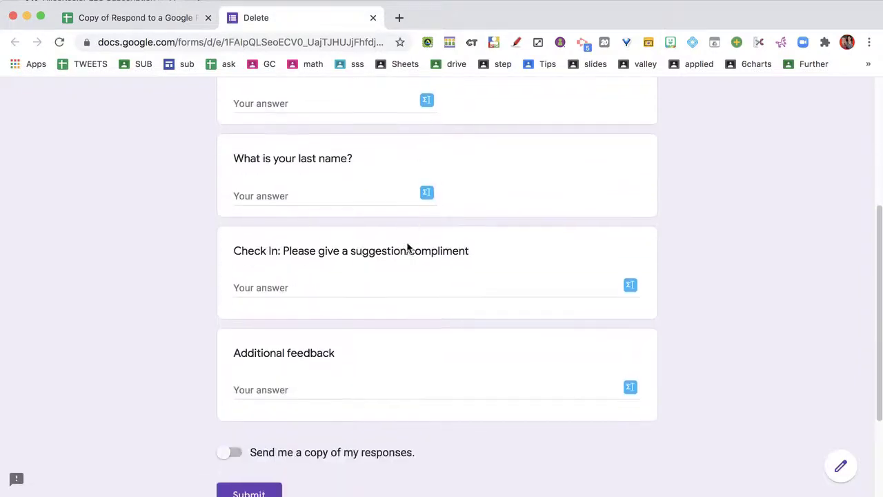
click(373, 18)
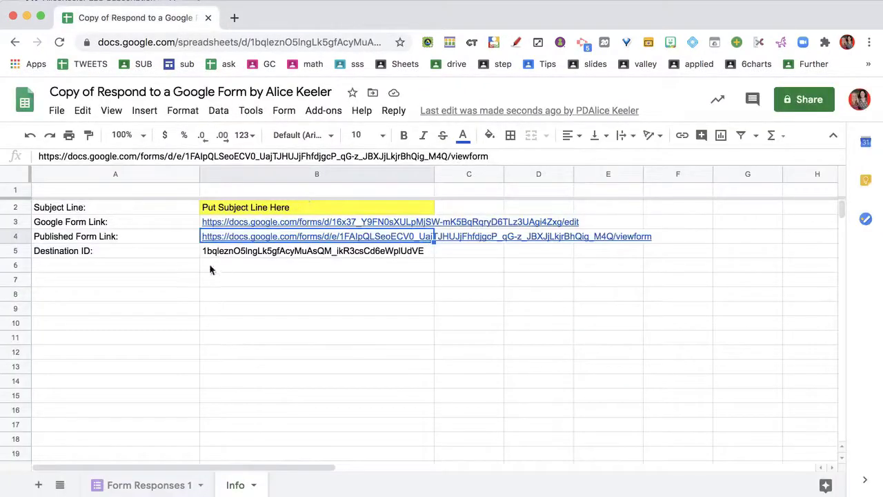
Check the Destination ID row, then go to the Form Responses 1 sheet
click(118, 221)
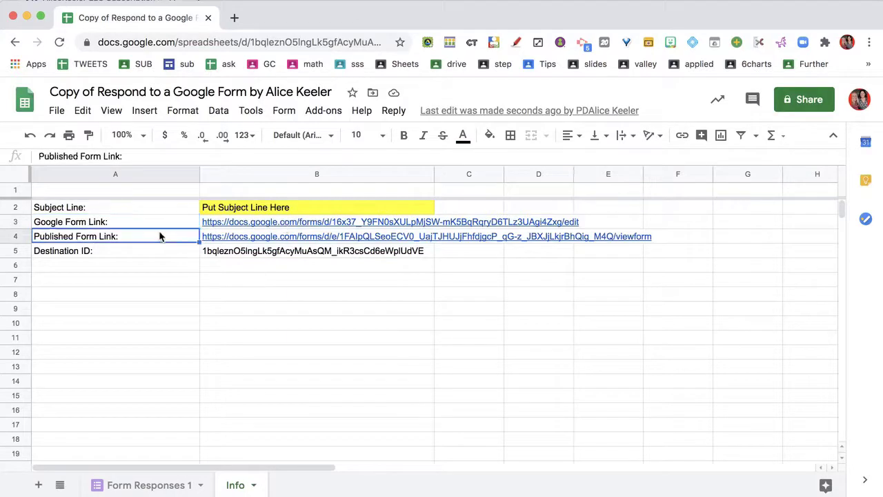
key(Down)
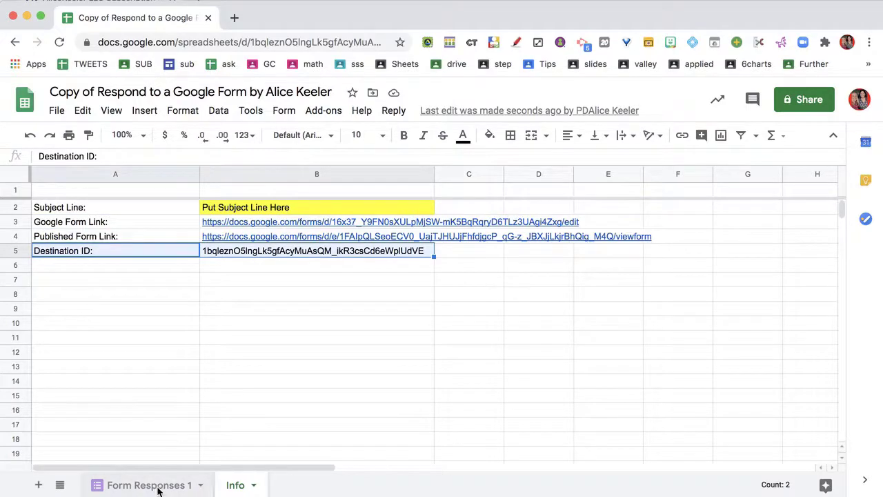
click(155, 486)
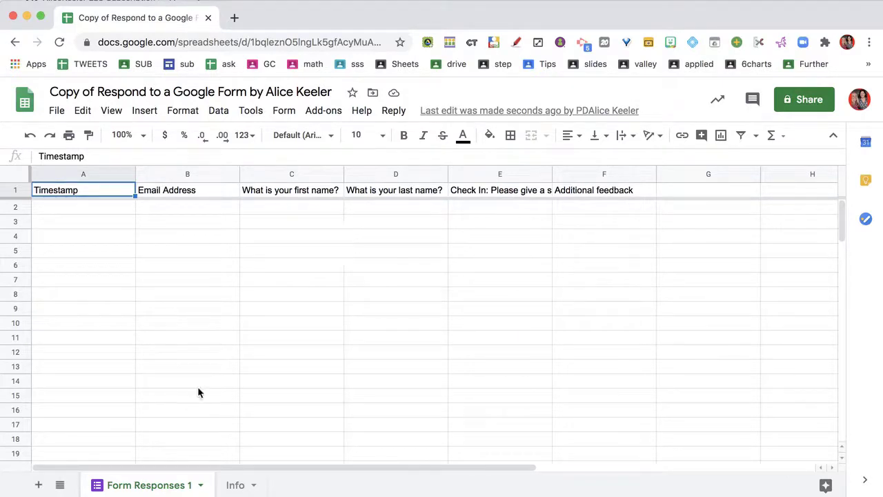
Inspect the Timestamp, Email Address and question columns C–F, then open the Reply menu
click(94, 173)
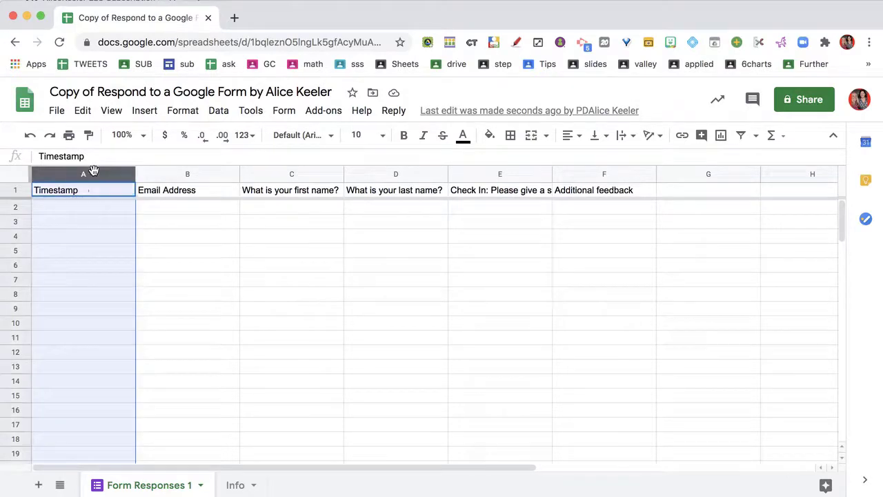
click(165, 174)
drag(263, 173, 607, 190)
click(460, 328)
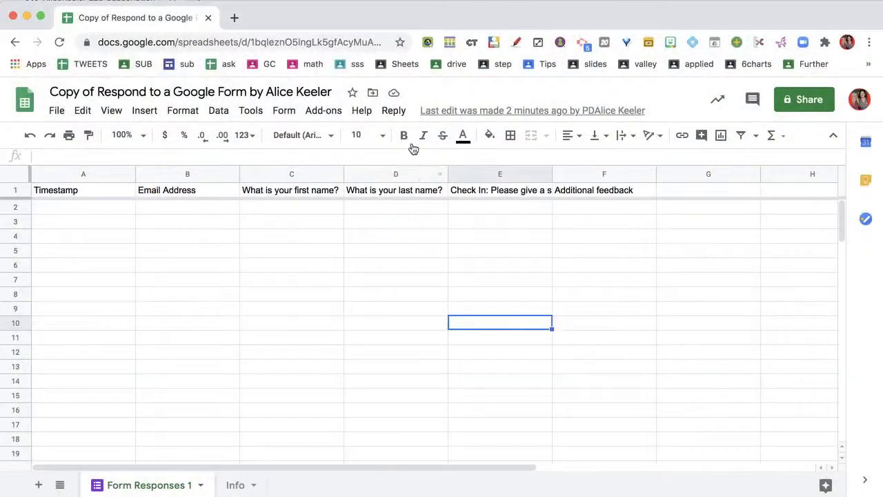
click(394, 112)
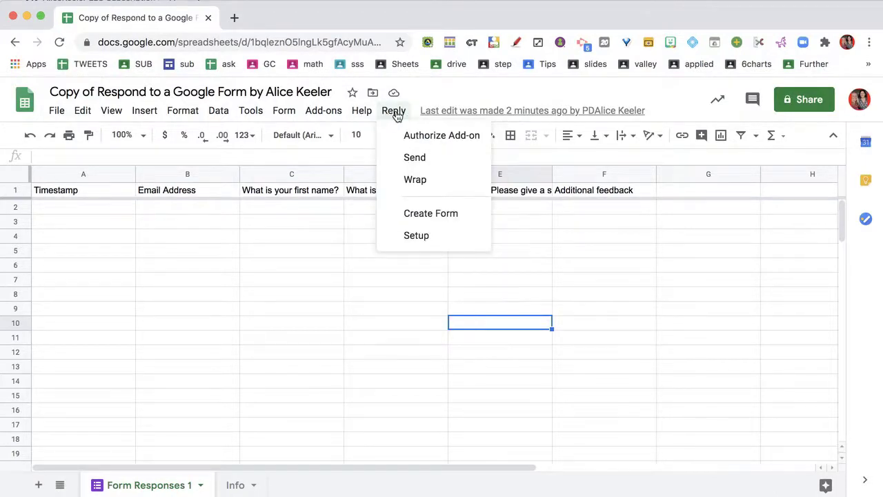
Run the add-on's setup on the responses sheet and dismiss its form-editing message
click(433, 237)
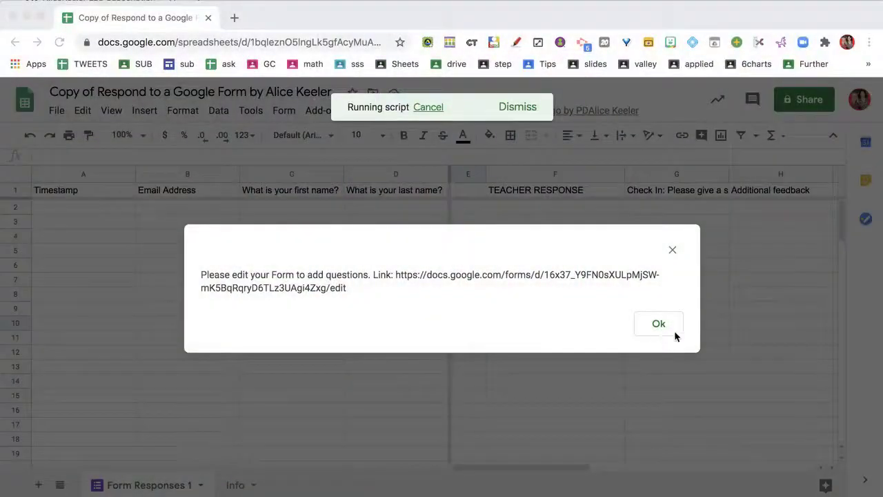
click(669, 330)
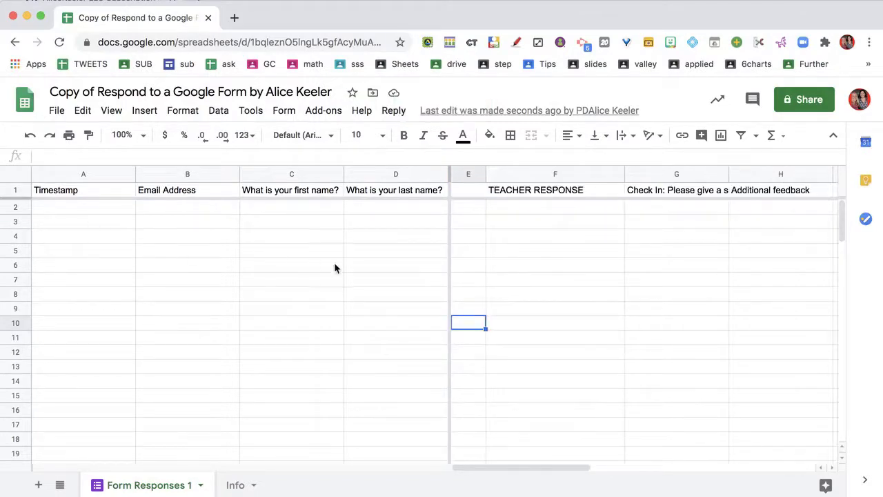
click(127, 176)
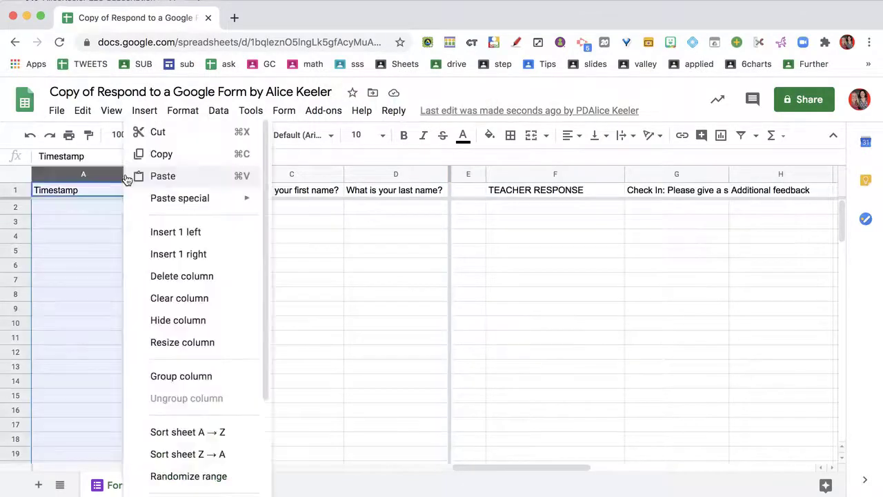
click(358, 298)
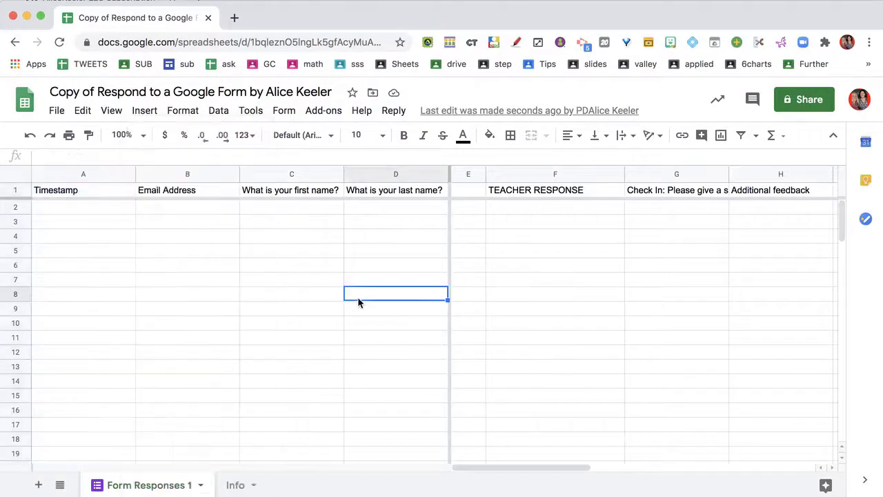
Inspect blank column E, the TEACHER RESPONSE column and headers G1:H1, then open Reply options
click(470, 174)
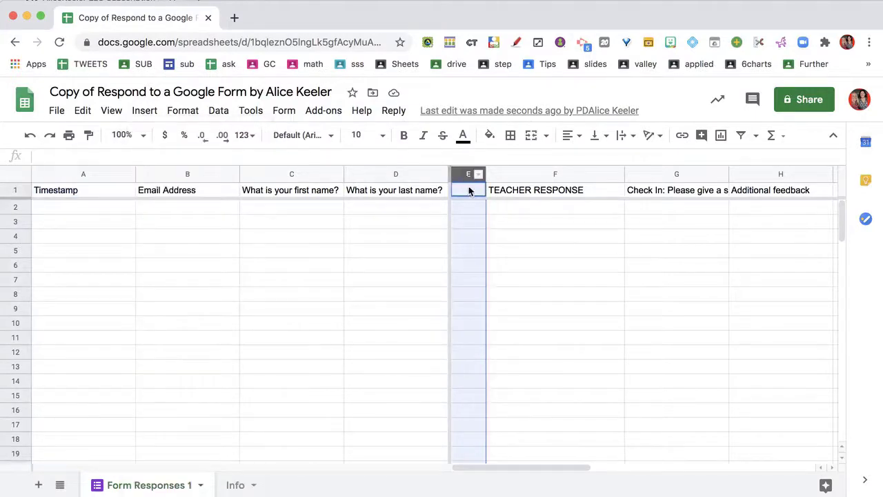
click(552, 281)
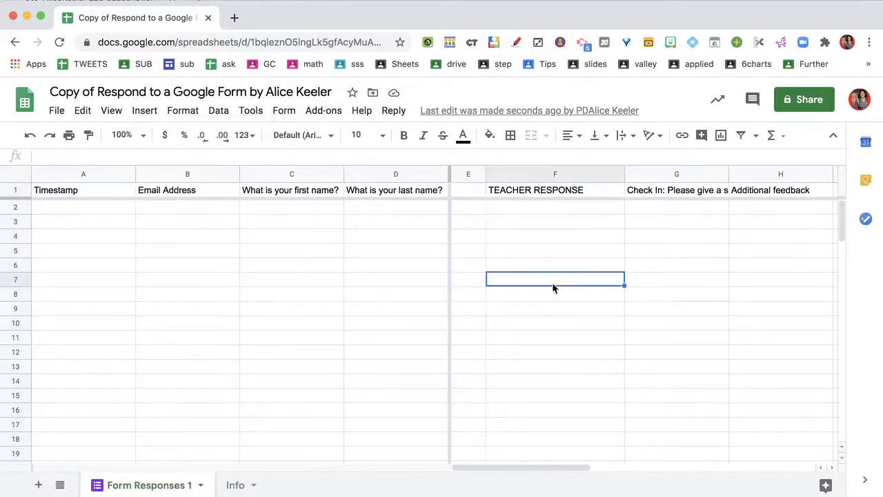
click(544, 197)
click(543, 207)
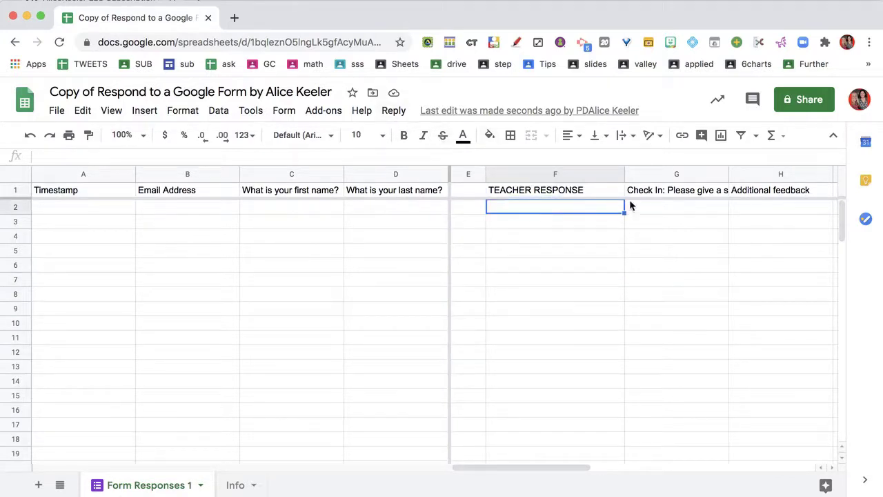
drag(651, 196, 749, 195)
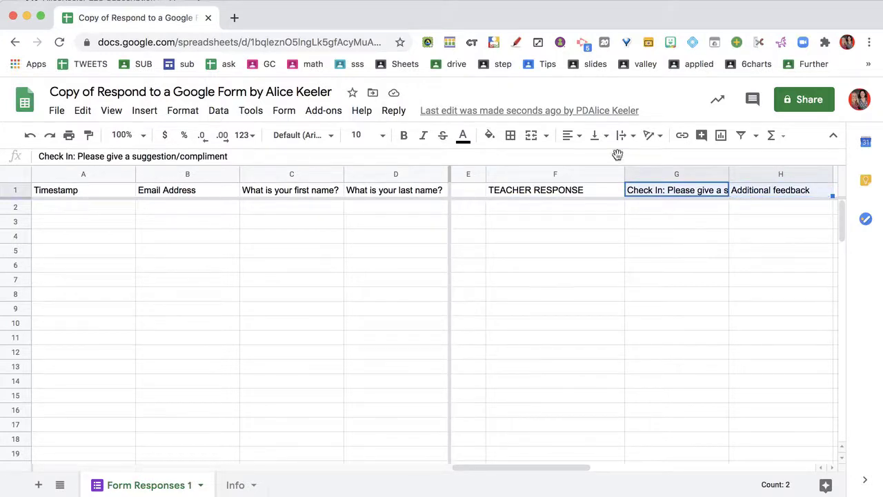
click(440, 278)
click(394, 111)
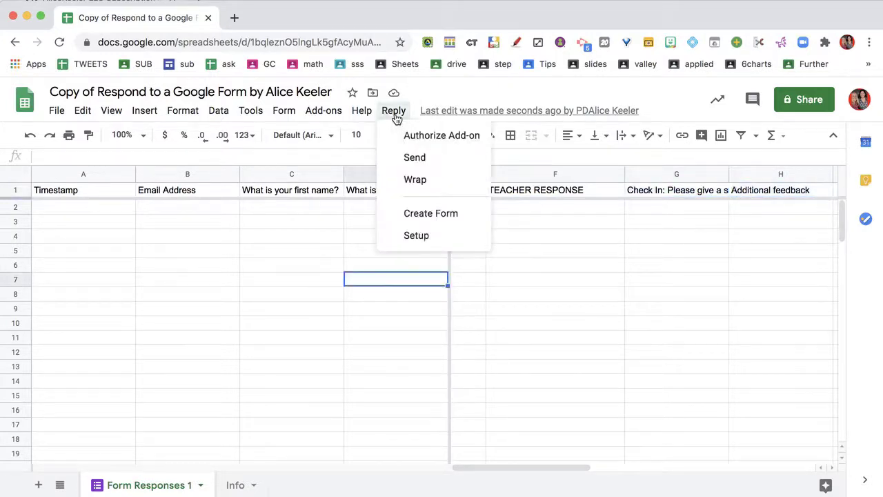
Wrap the long header text in row 1 using Reply > Wrap
click(412, 181)
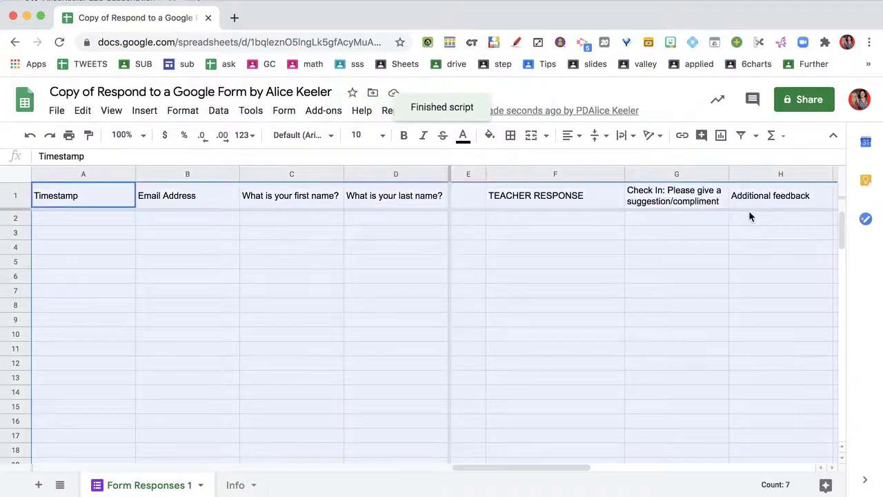
click(638, 276)
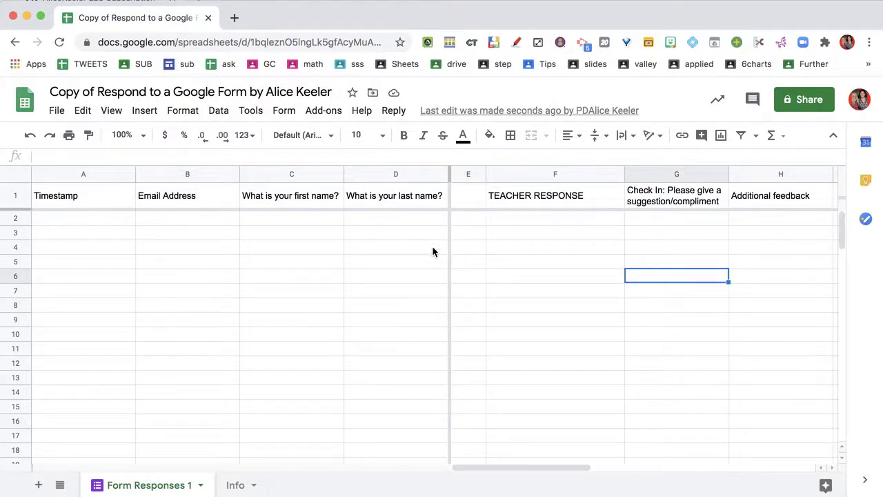
click(236, 485)
Open the published form link from Info cell B4 in a new tab
drag(292, 225, 261, 240)
click(255, 262)
click(246, 237)
click(272, 261)
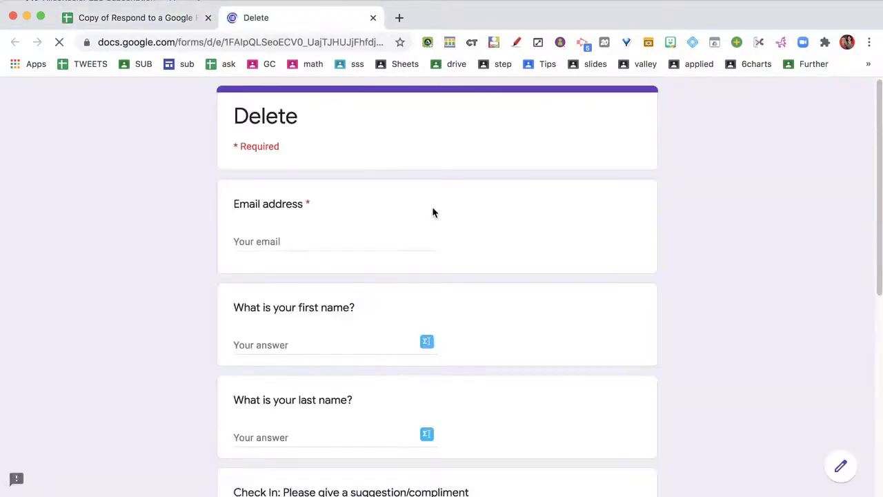
Fill in the test respondent's e-mail address, first name and last name
click(379, 242)
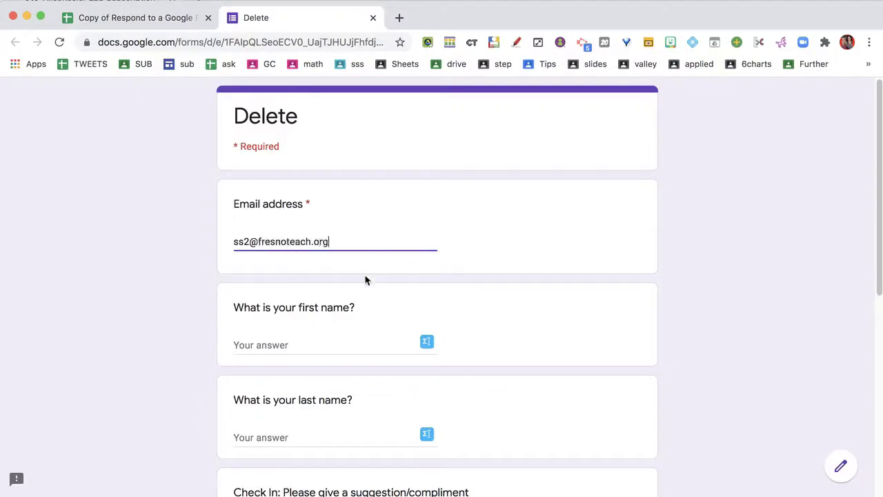
click(328, 341)
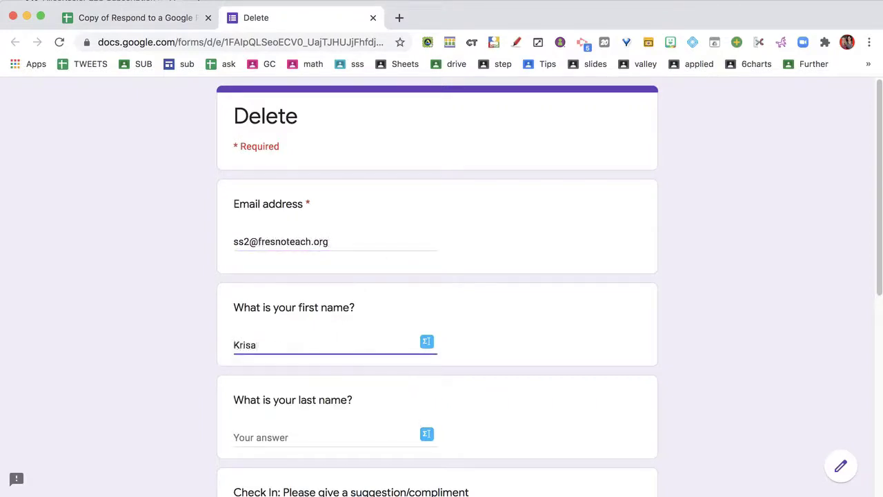
click(234, 437)
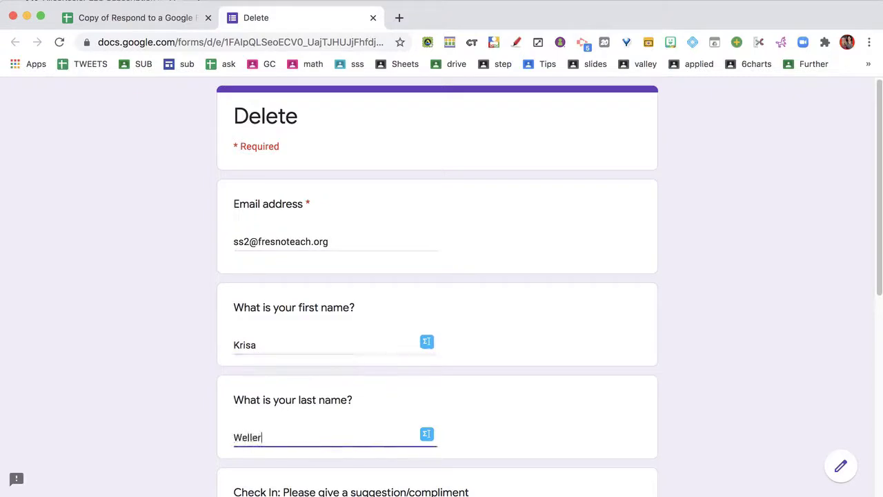
Answer 'This is my check in teacher!' and 'I love your class!', then submit
scroll(402, 237, down, 3)
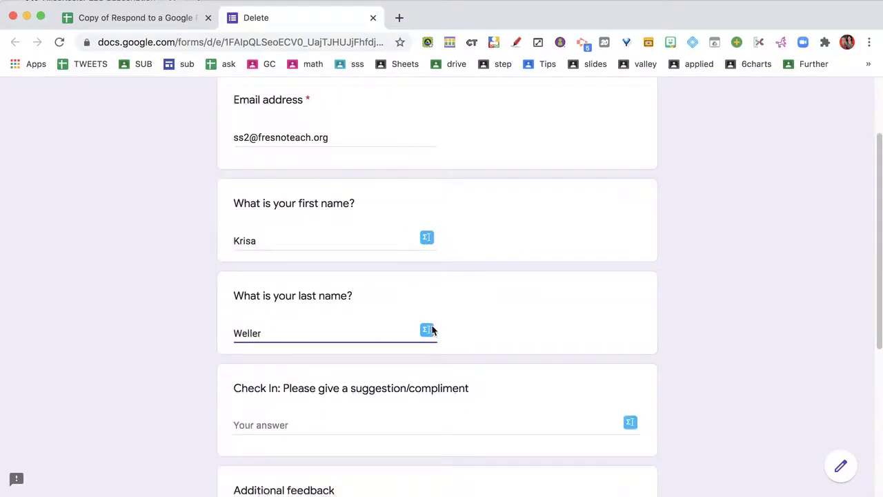
scroll(435, 324, down, 3)
click(359, 333)
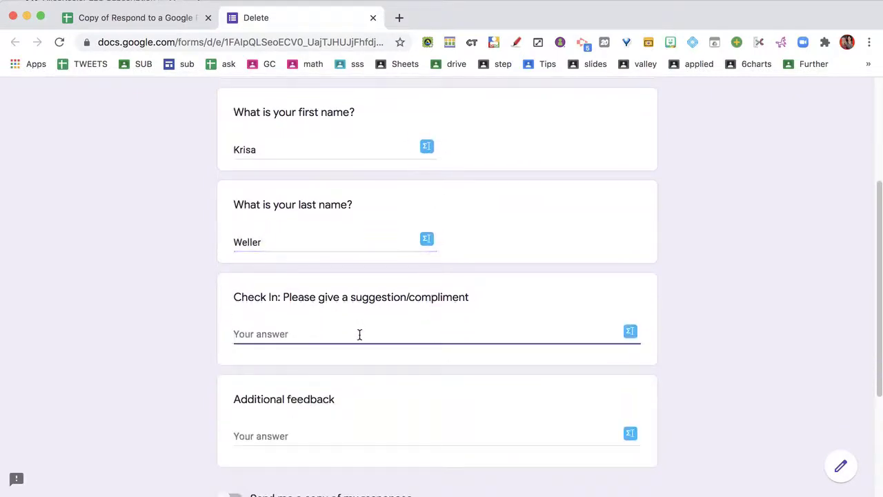
text(This is m)
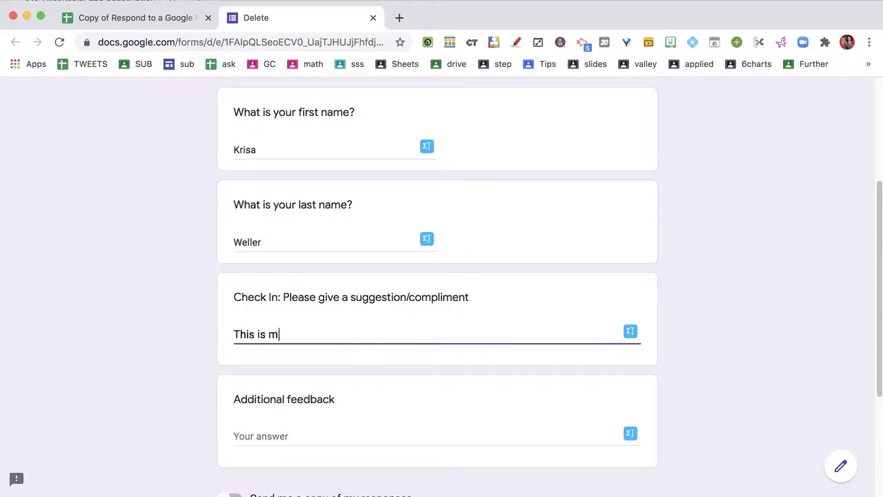
text(y check in teacher!)
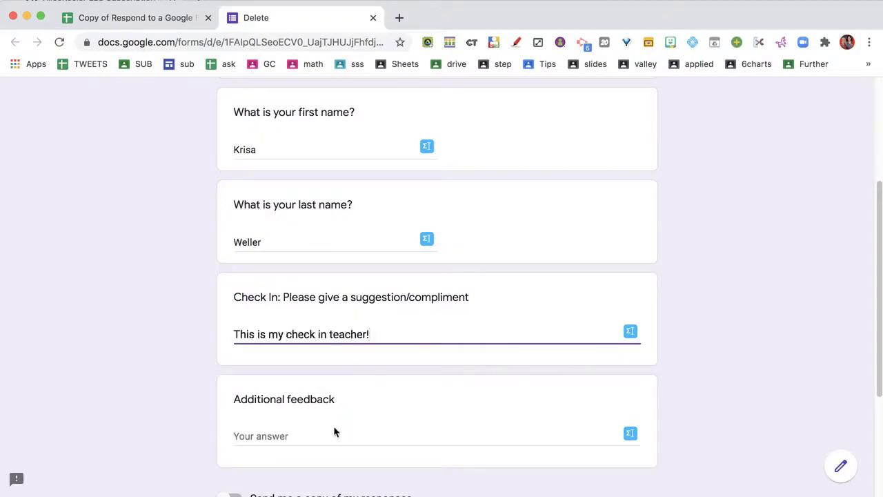
click(334, 431)
text(I love your class!)
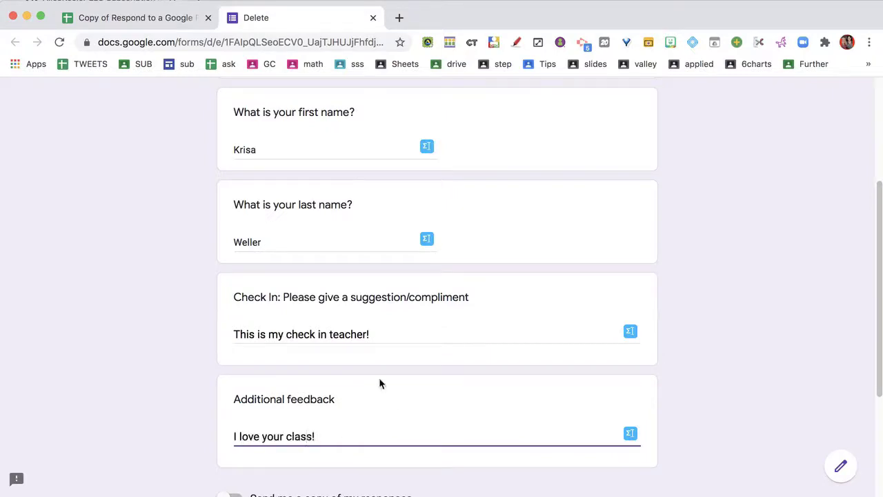
scroll(381, 356, down, 3)
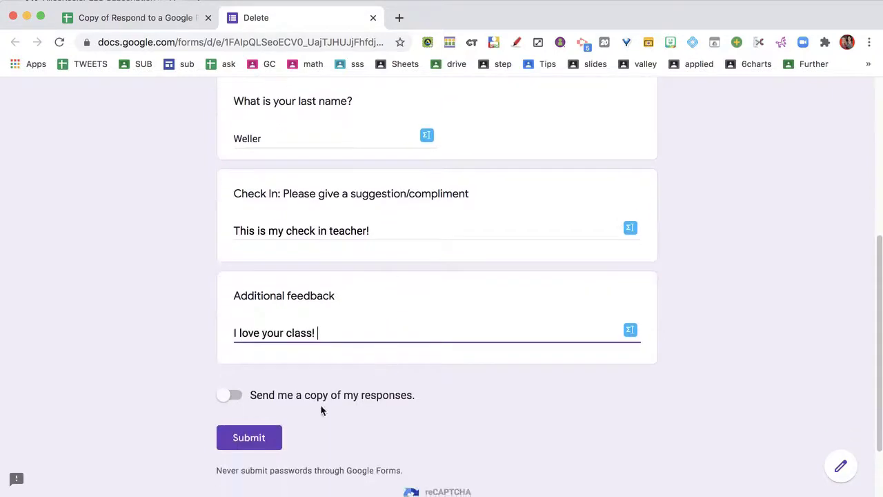
click(236, 450)
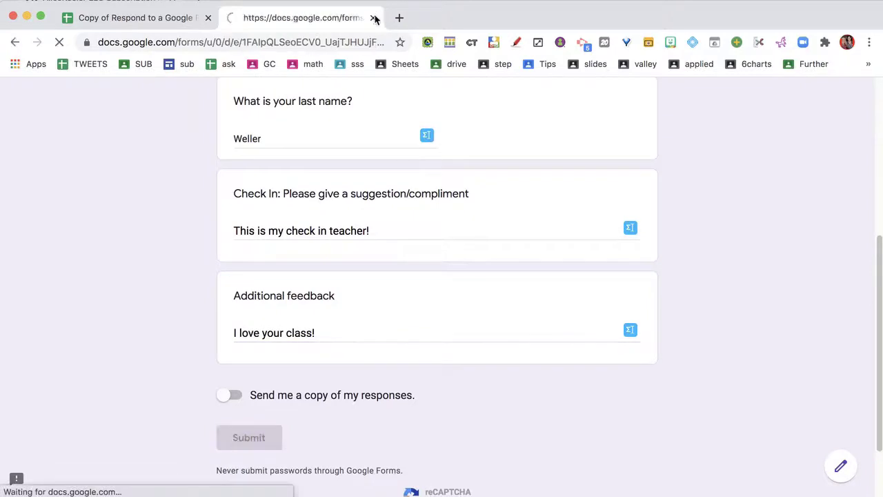
click(314, 189)
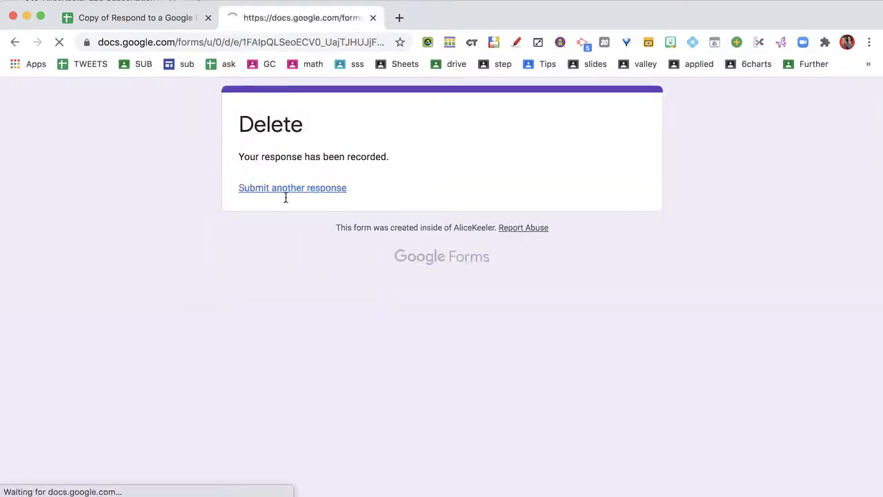
Enter the second respondent's e-mail address, first name and last name
click(265, 239)
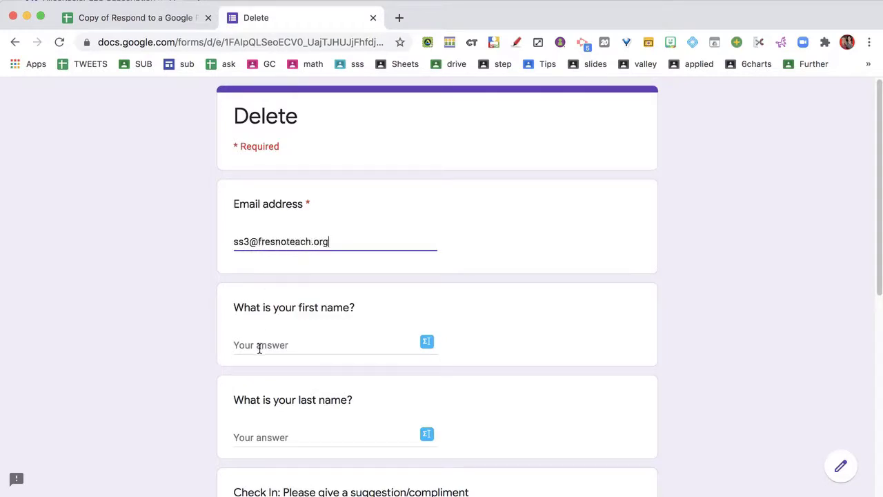
click(259, 348)
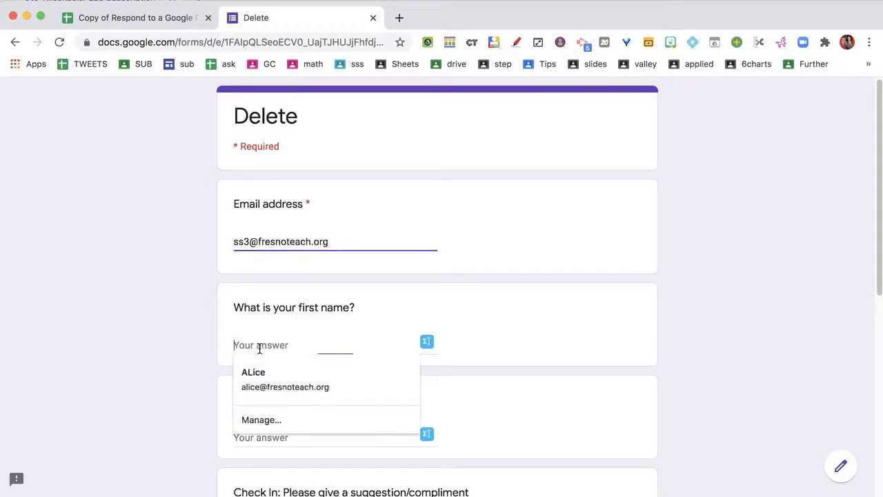
text(Joe)
key(Tab)
text(C)
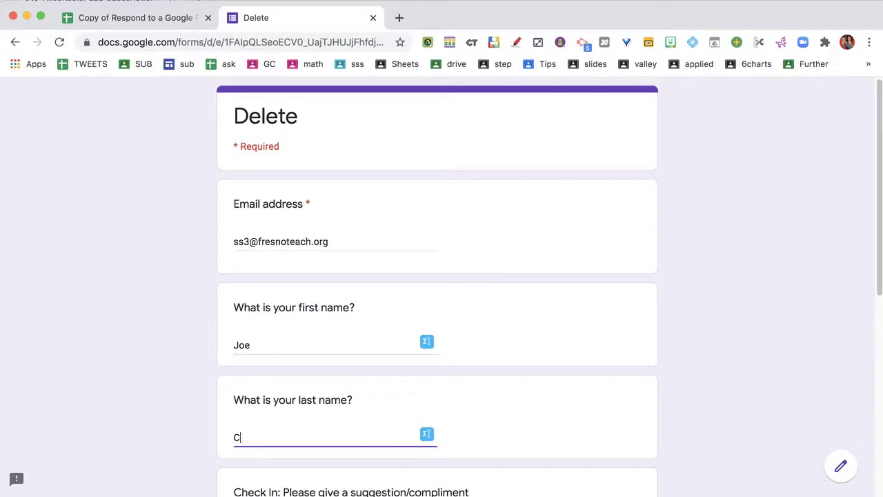
Answer the Check In question with 'I am checking in and I love cheese'
scroll(437, 276, down, 4)
click(242, 403)
text(I am check)
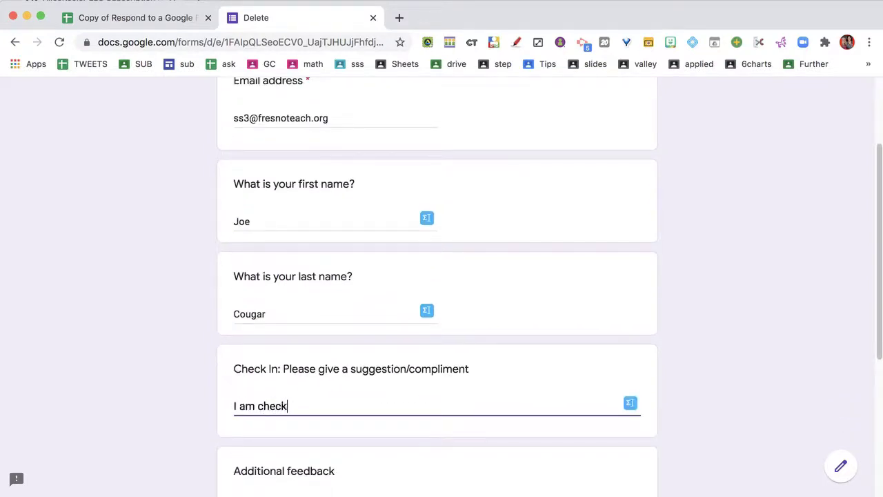
text(ing in and I love cheese)
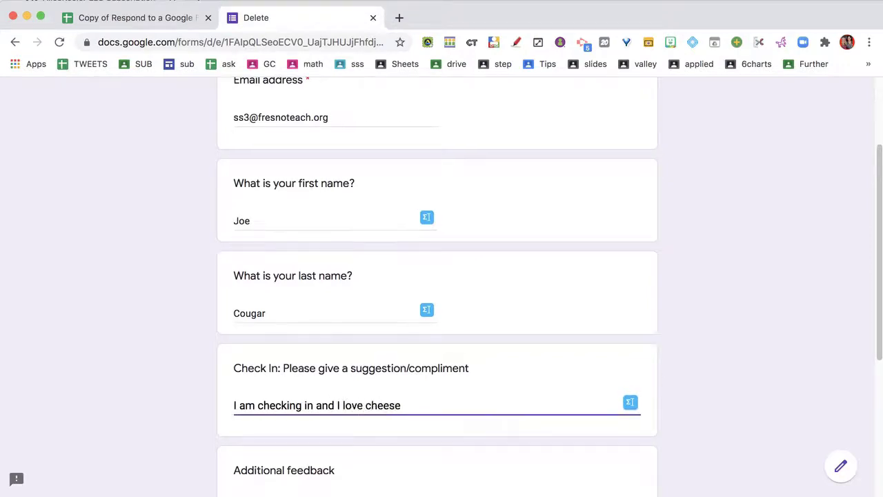
Answer Additional feedback with 'Nothing', submit, and close the form tab
scroll(222, 415, down, 2)
click(249, 382)
text(MNo)
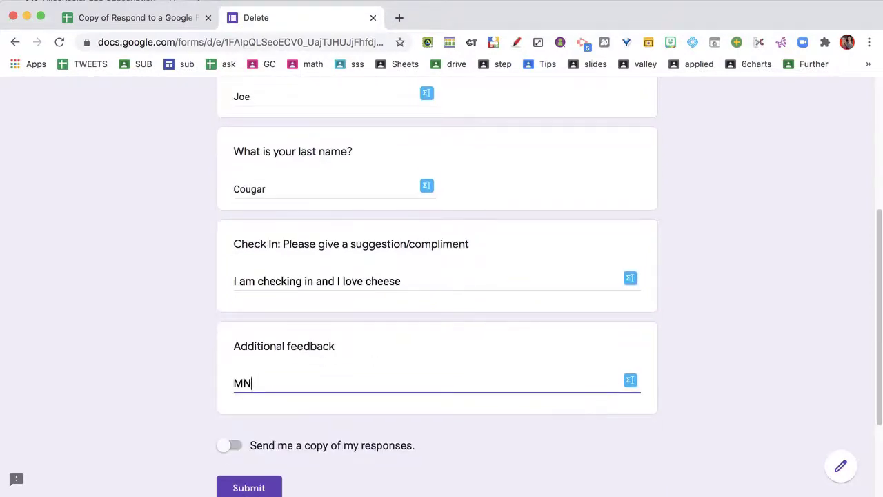
key(BackSpace)
text(mno)
click(260, 479)
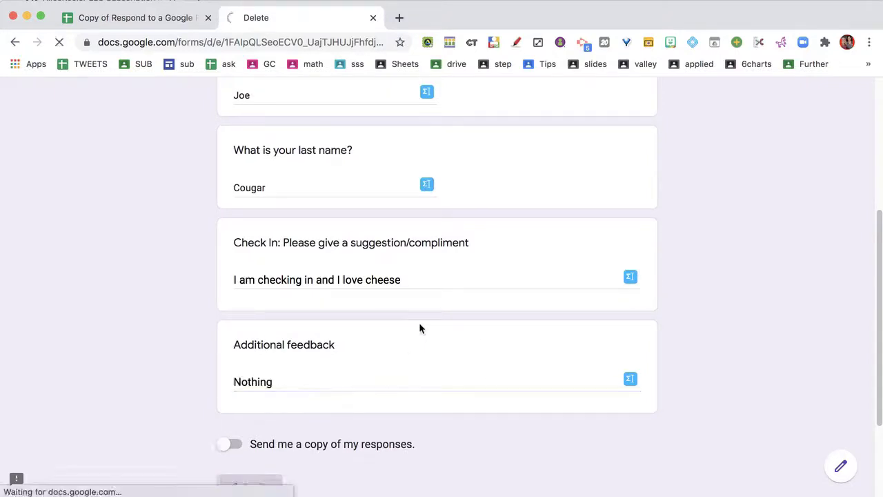
click(372, 18)
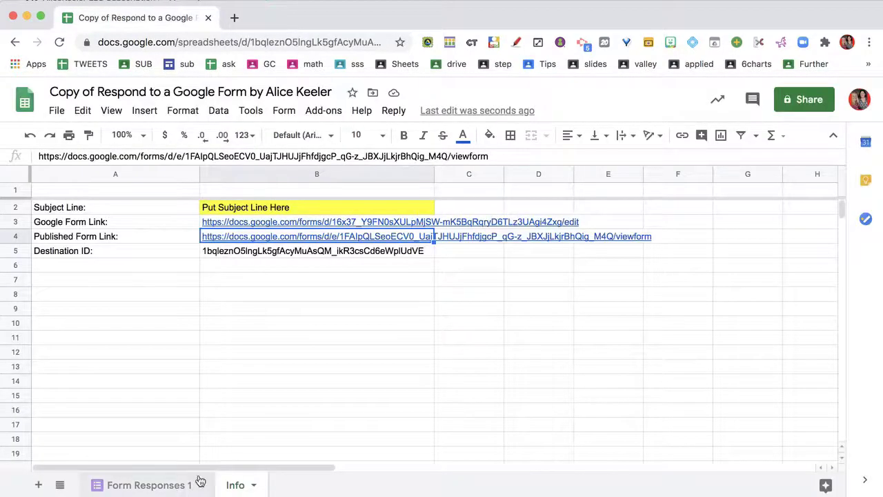
On Form Responses 1, wrap the text of both test responses with Reply > Wrap
click(198, 483)
drag(302, 223, 370, 237)
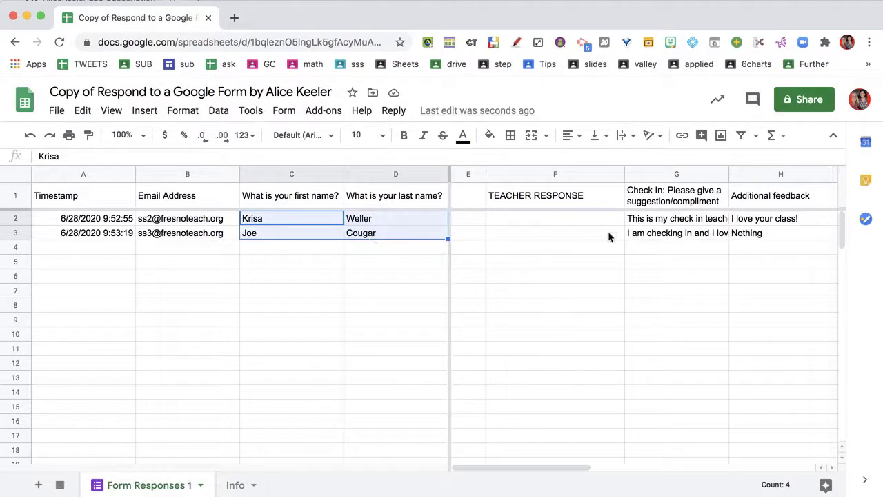
scroll(599, 242, right, 2)
drag(616, 221, 718, 237)
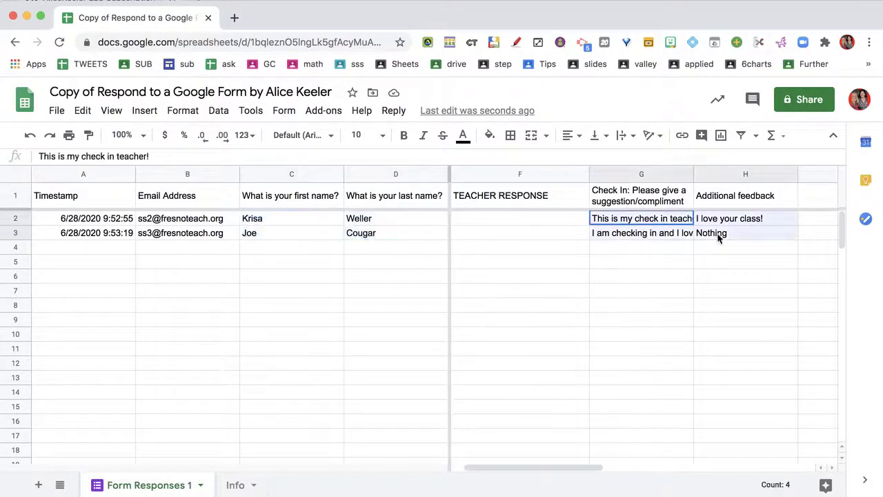
click(657, 261)
click(632, 222)
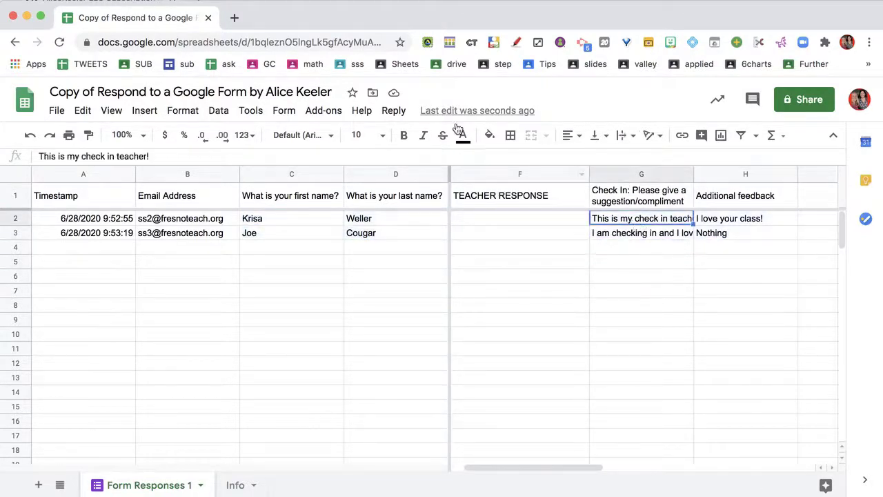
click(393, 111)
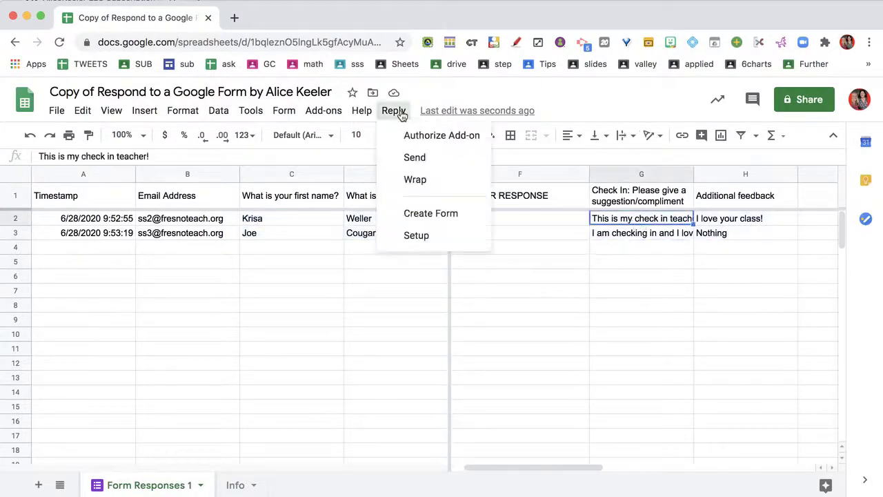
click(413, 183)
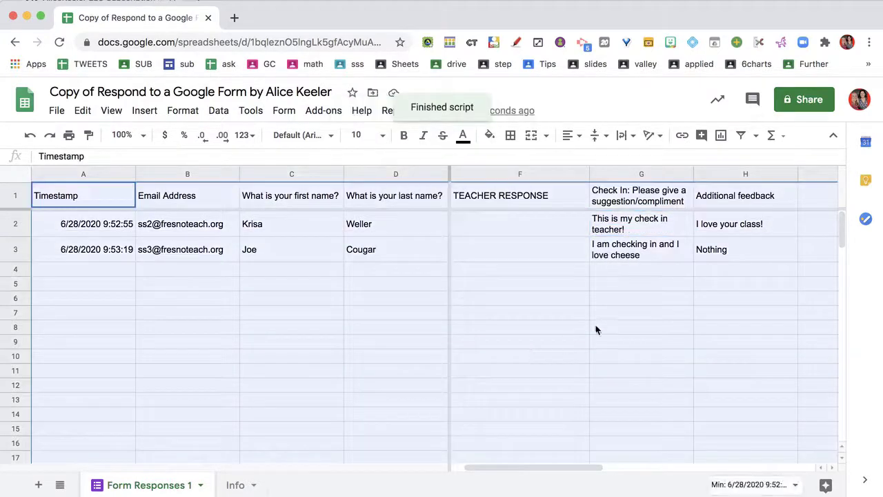
Undo the TEACHER RESPONSE width change and narrow the first and last name columns
drag(668, 176, 769, 174)
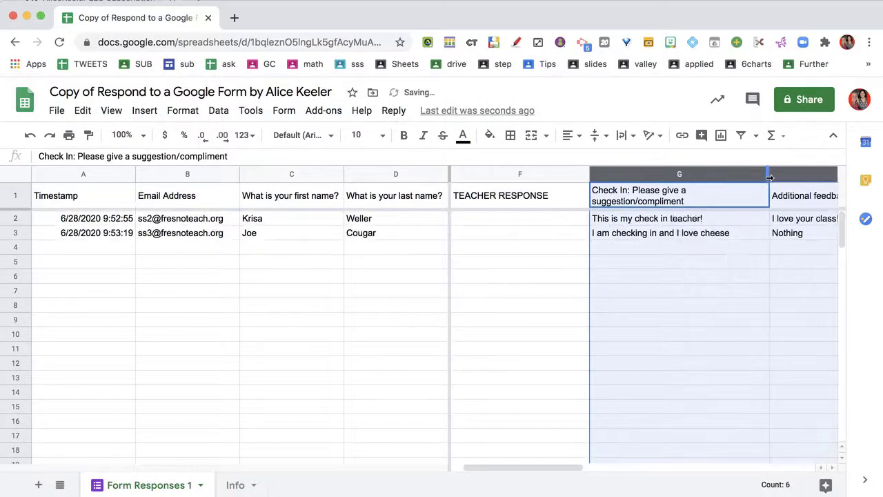
drag(590, 175, 646, 176)
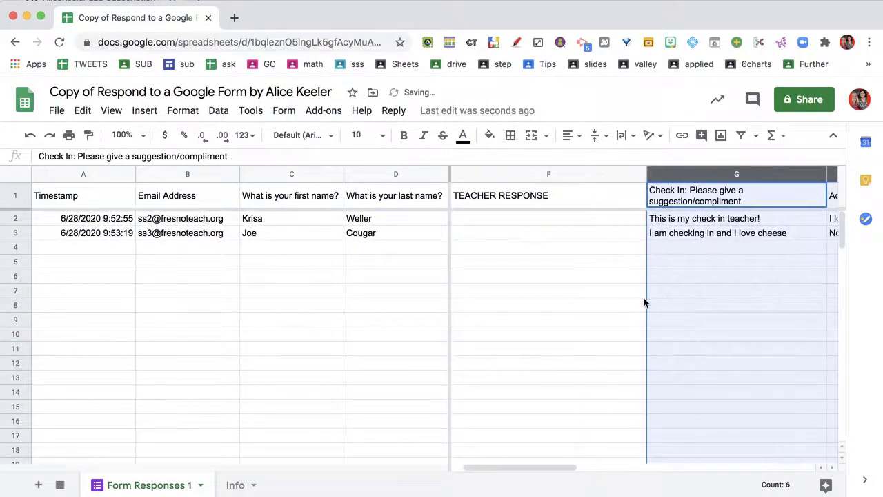
click(640, 296)
key(super+z)
key(super+z)
click(650, 311)
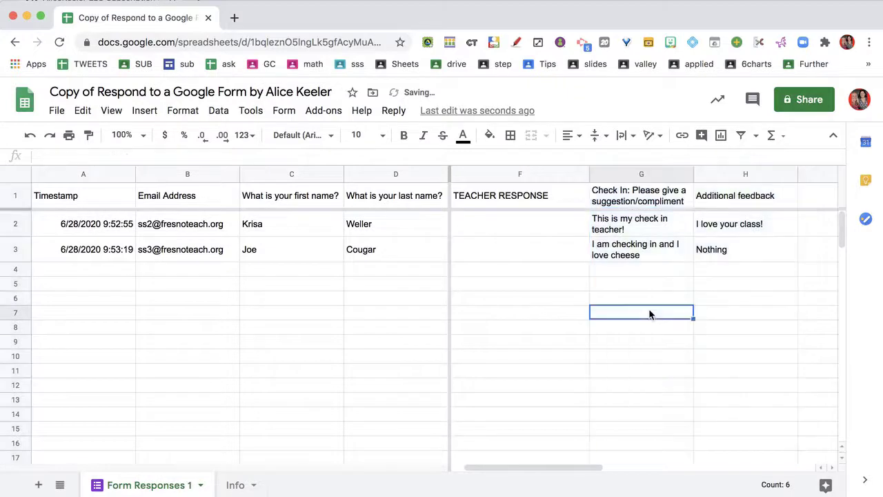
click(548, 232)
mouse_move(315, 171)
mouse_down()
mouse_move(366, 173)
mouse_move(305, 171)
mouse_up()
click(459, 256)
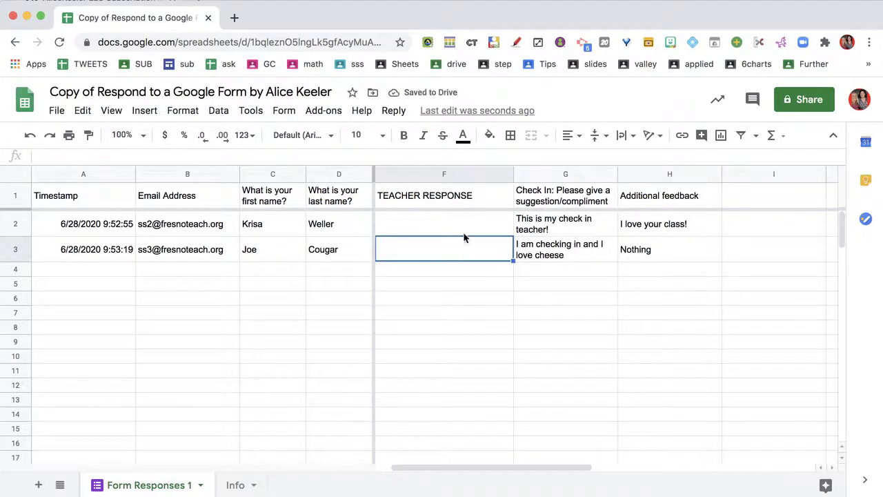
Write the first reply in F2, greeting the student by name and thanking them for checking in
click(463, 234)
text(Hi)
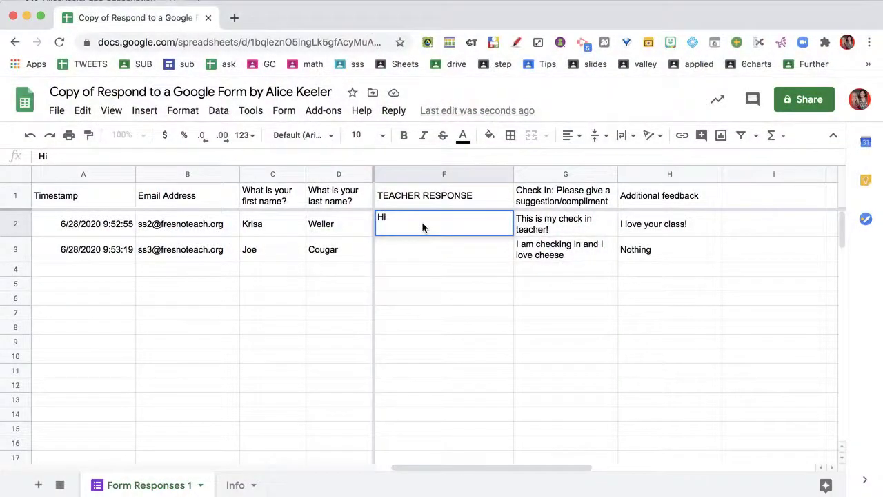
key(Return)
double_click(426, 233)
text(Krisa! thanks for checking in)
key(Return)
Write the second reply in F3, greeting the student and hoping they have some cheddar this week
text(Hey Joe, I hope you have some chedda)
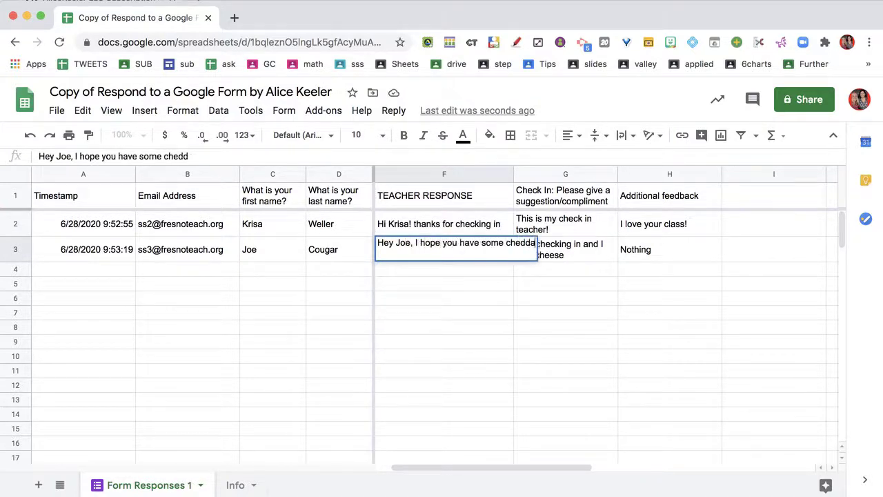
text(r this week)
key(Return)
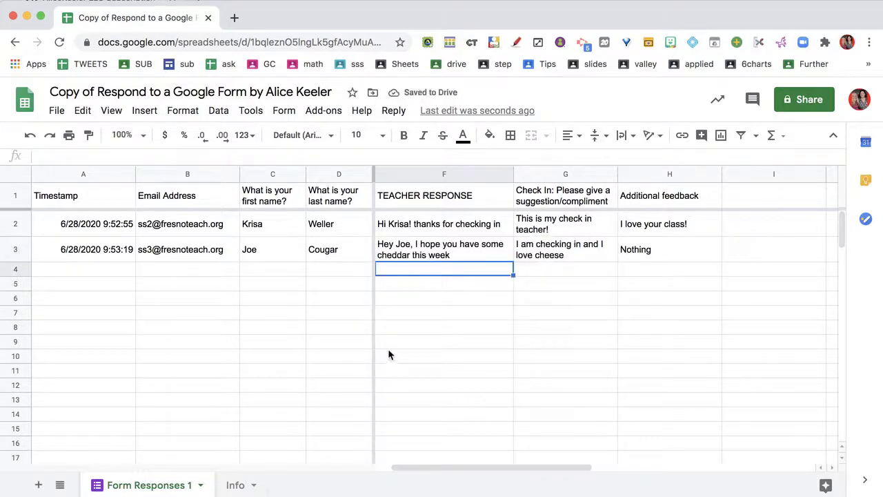
click(394, 112)
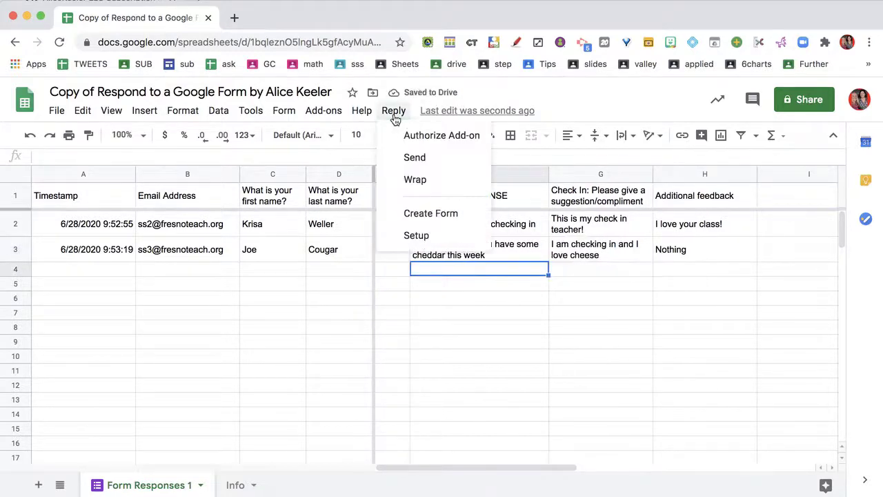
Run Reply > Send to email both replies, then unhide the sent rows 2–3
click(407, 158)
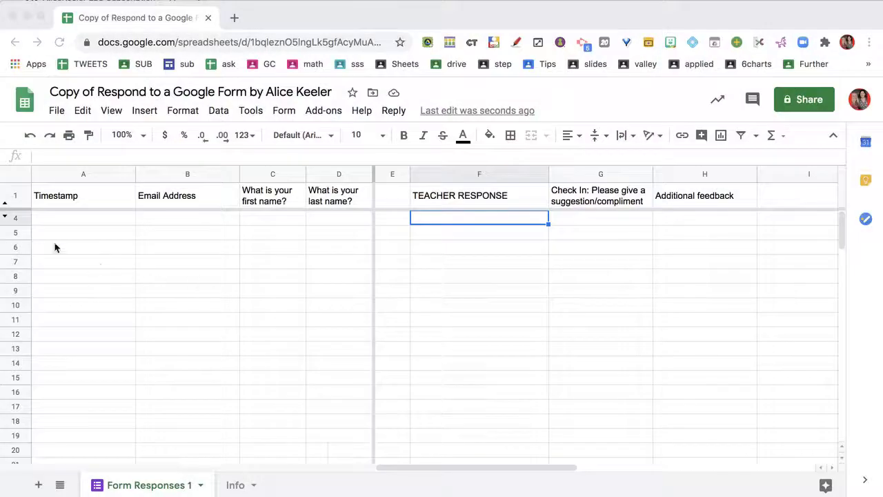
click(5, 217)
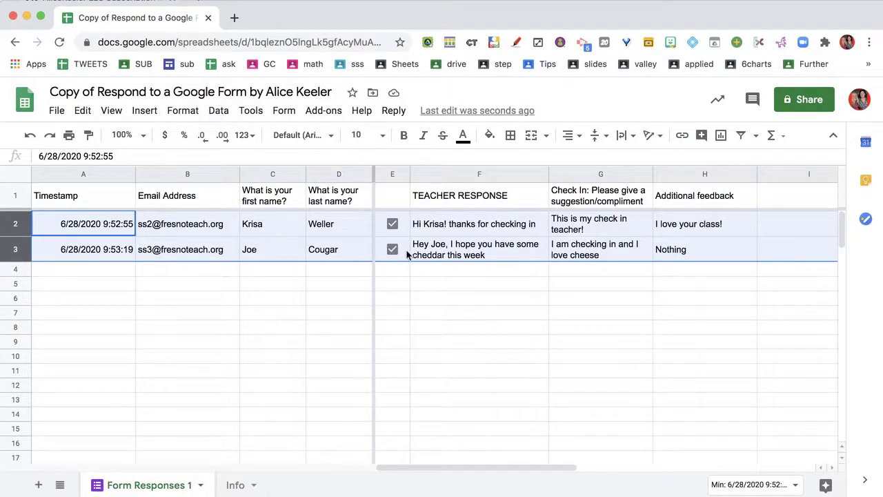
Hide rows 2–3 again from the row-header menu and clear the selection
right_click(13, 248)
click(67, 320)
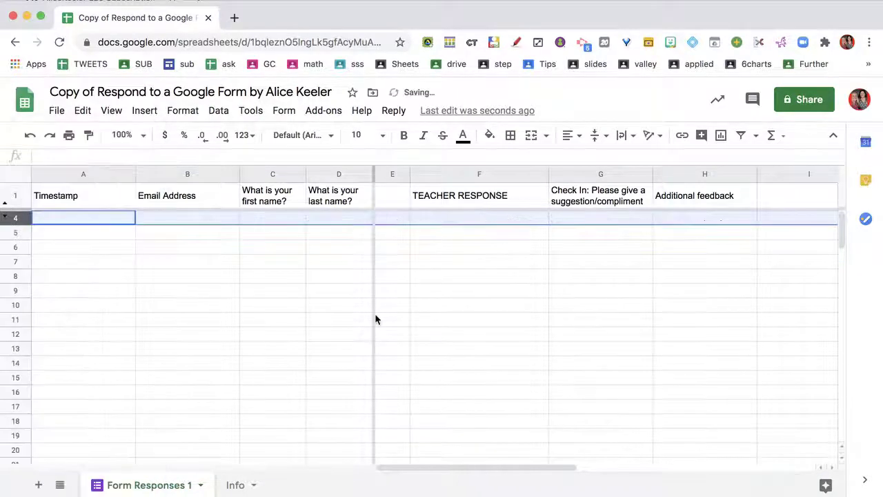
click(464, 316)
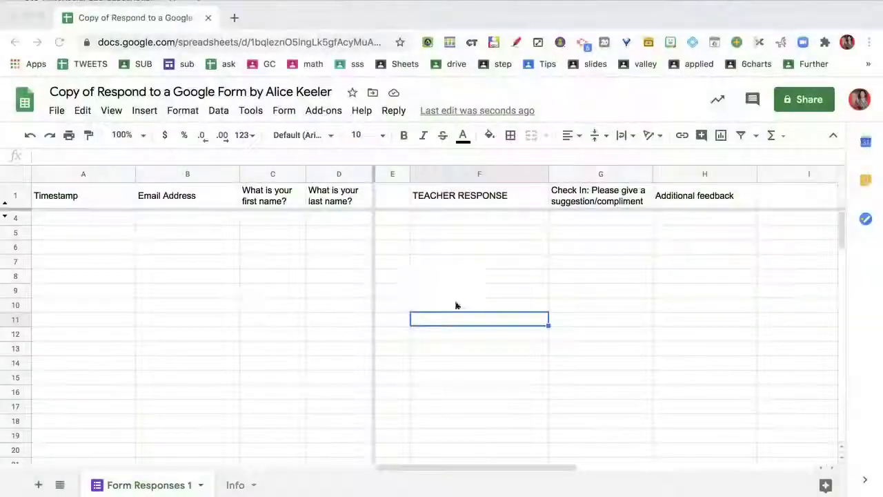
click(243, 360)
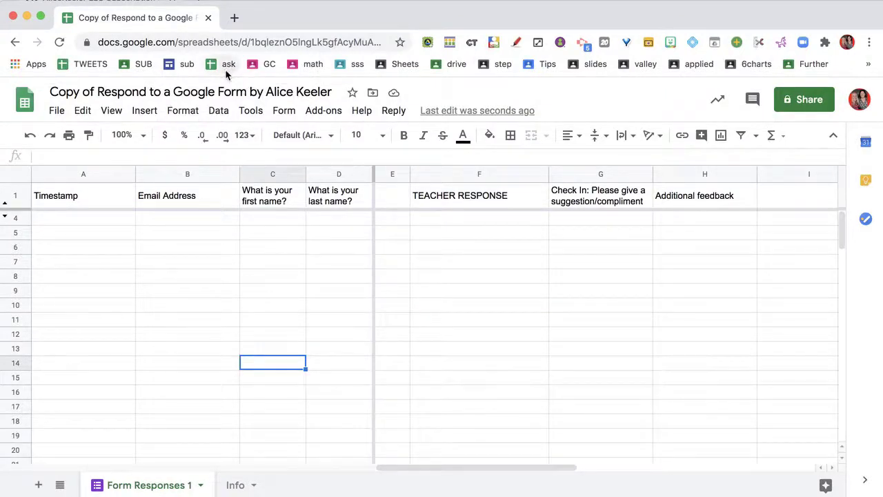
click(234, 17)
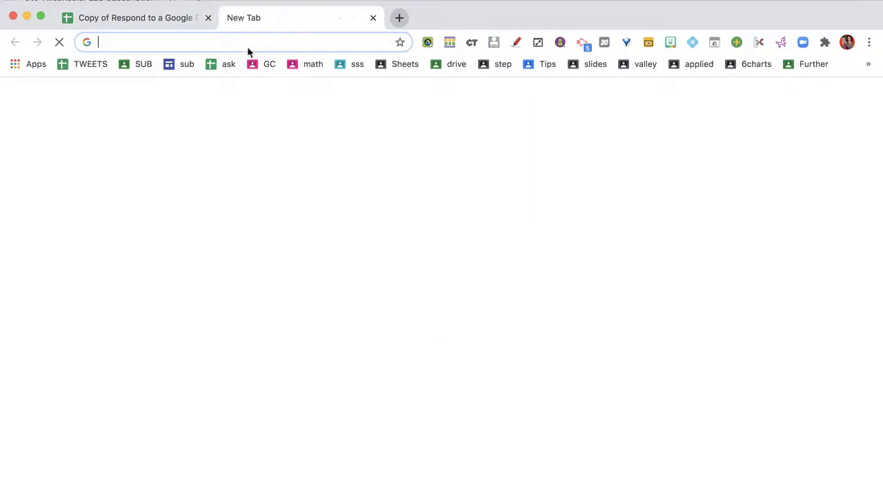
click(221, 65)
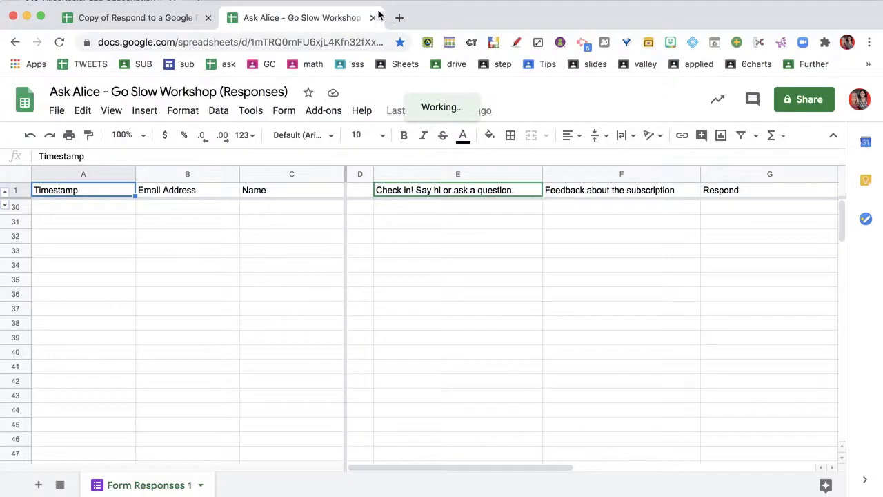
key(super+w)
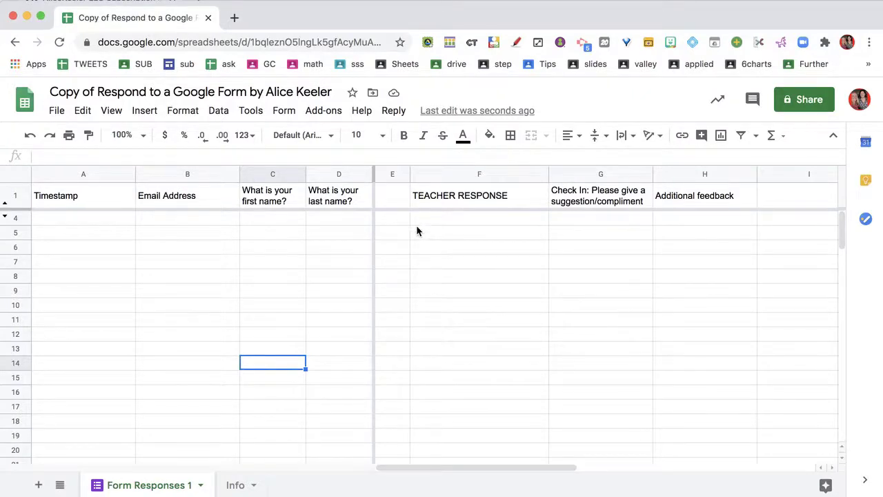
drag(416, 218, 440, 269)
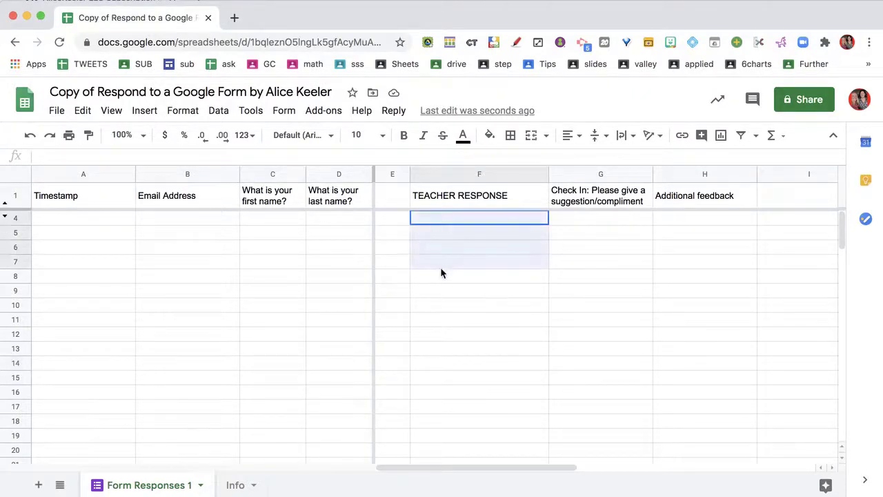